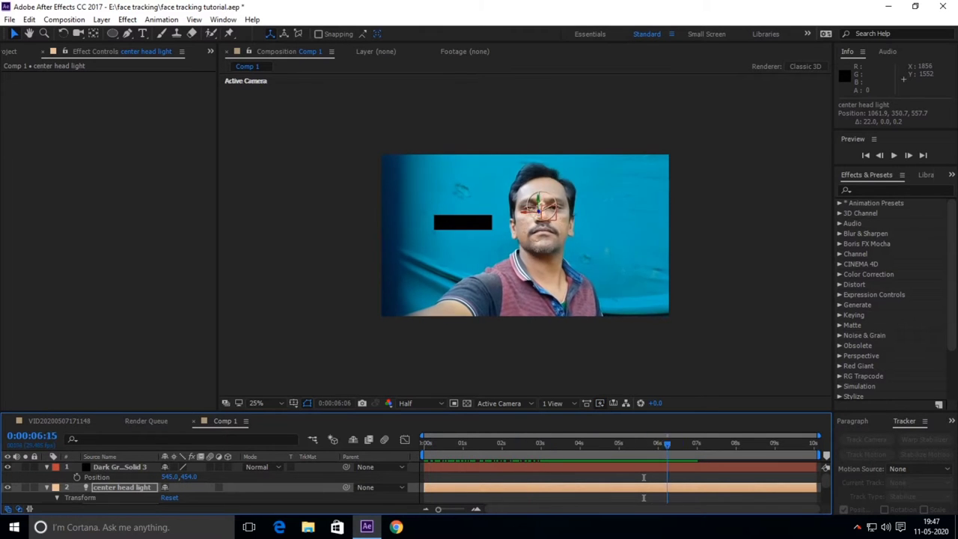
Scrub back to 0:00:03:23, collapse the layer properties and enlarge the timeline panel
left_click_drag(735, 443, 594, 443)
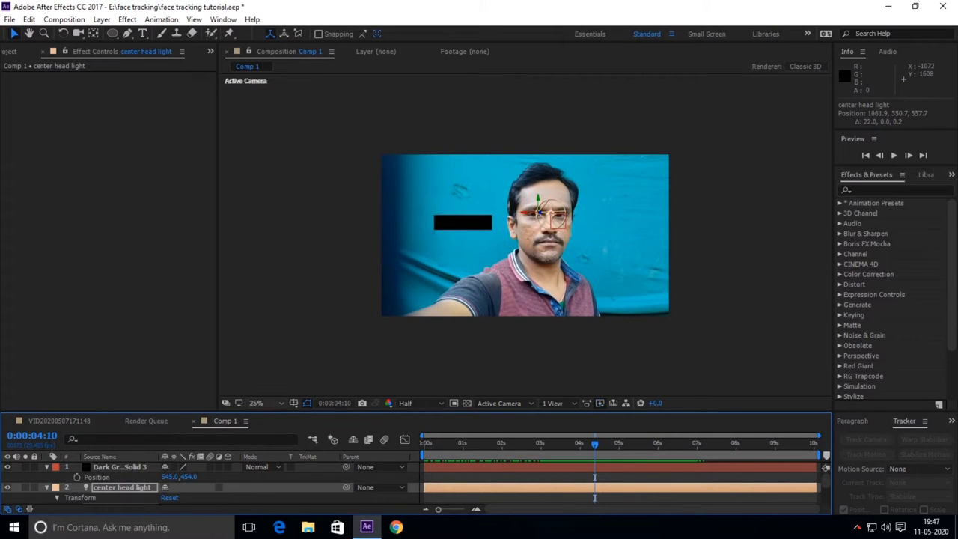
key("a")
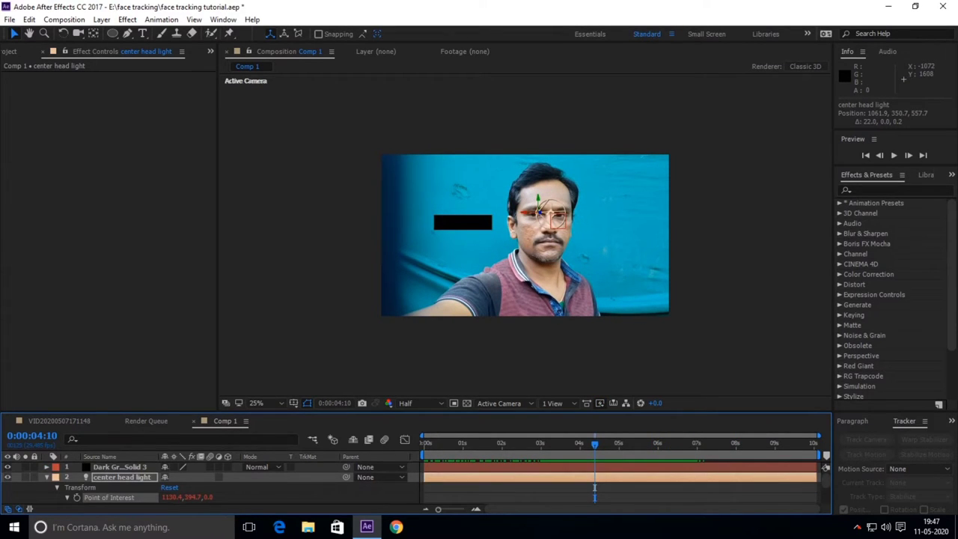
key("a")
left_click_drag(524, 410, 524, 359)
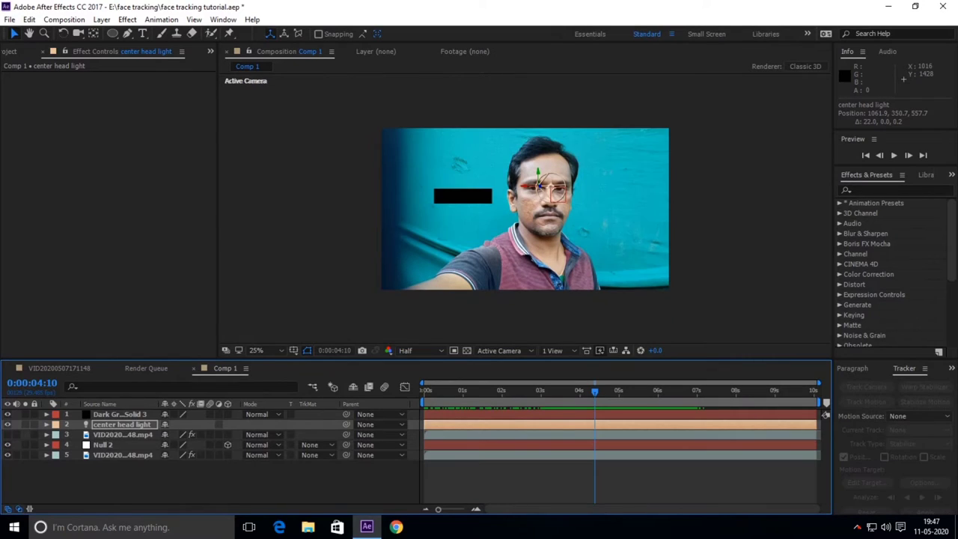
key("Page_Up")
key("Page_Up")
key("Page_Up")
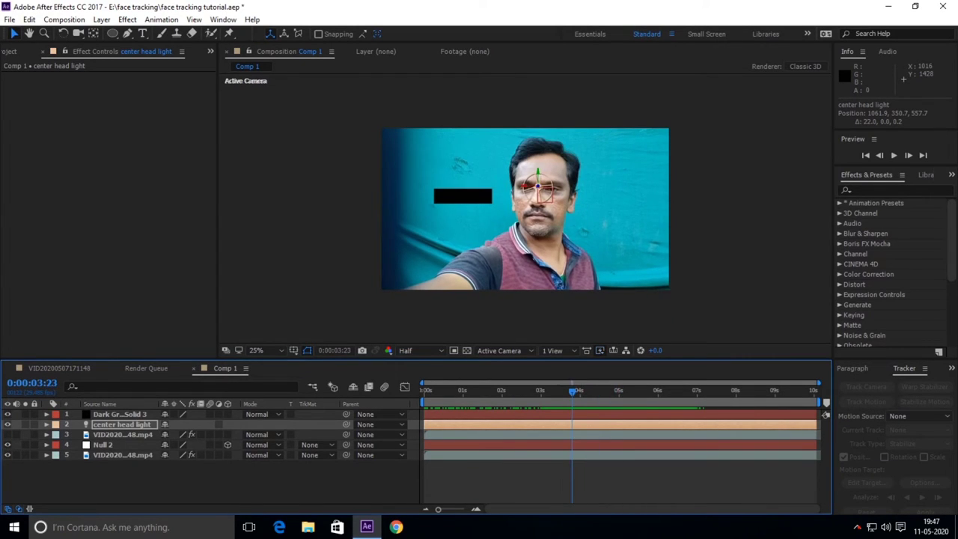
Delete the Dark Green Solid 3 layer from Comp 1
key("F2")
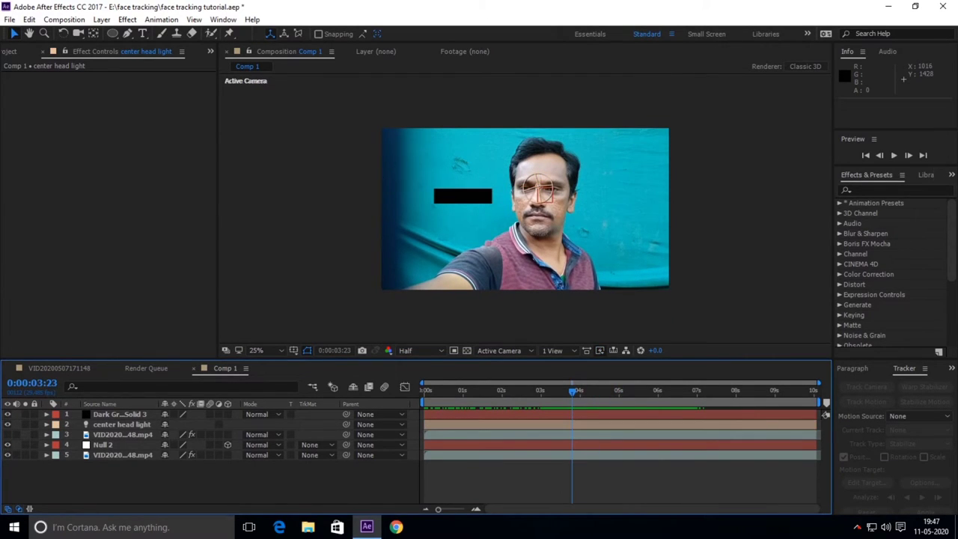
left_click(120, 414)
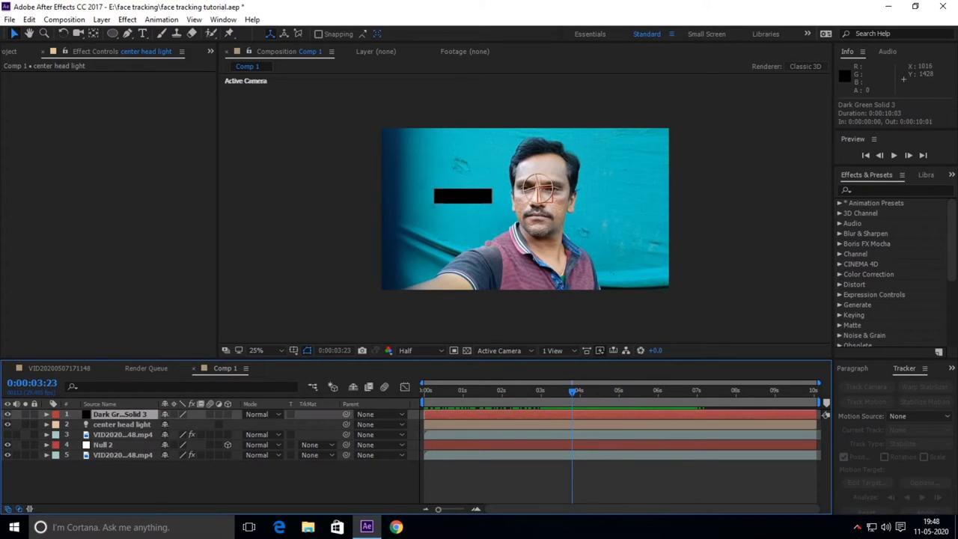
key("Delete")
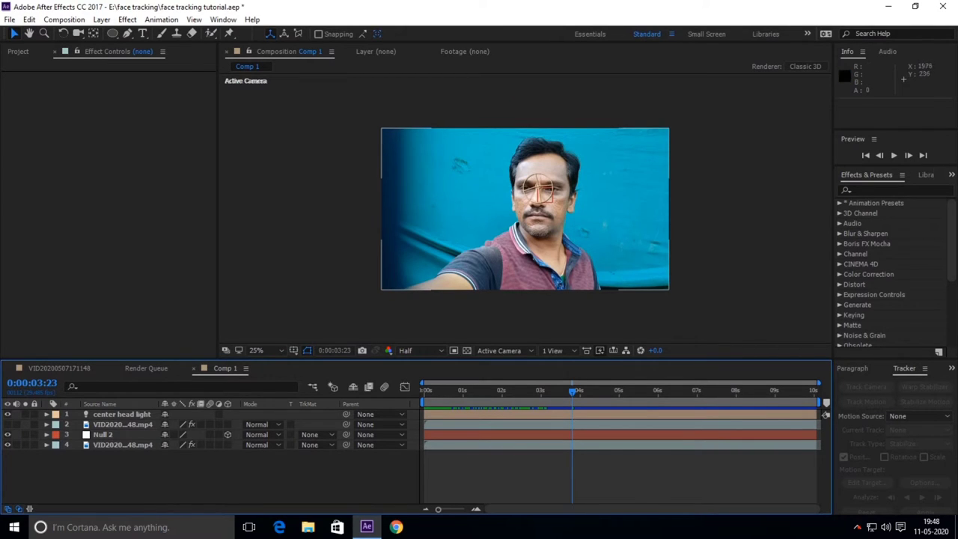
Move the current time back to 0:00:03:08 and open the Layer menu
left_click_drag(572, 390, 552, 390)
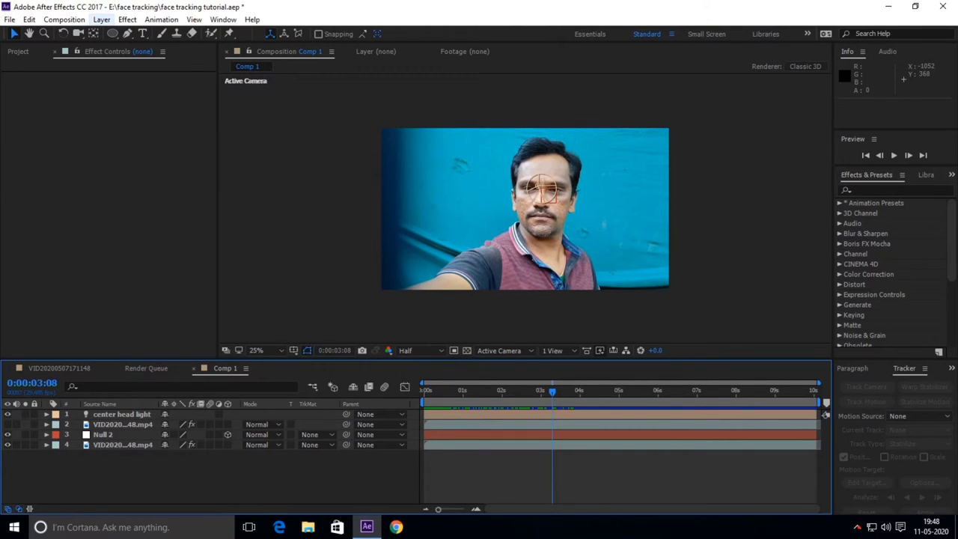
left_click(101, 19)
Create a comp-size 1920x1080 black solid layer named 'element comp'
mouse_move(187, 33)
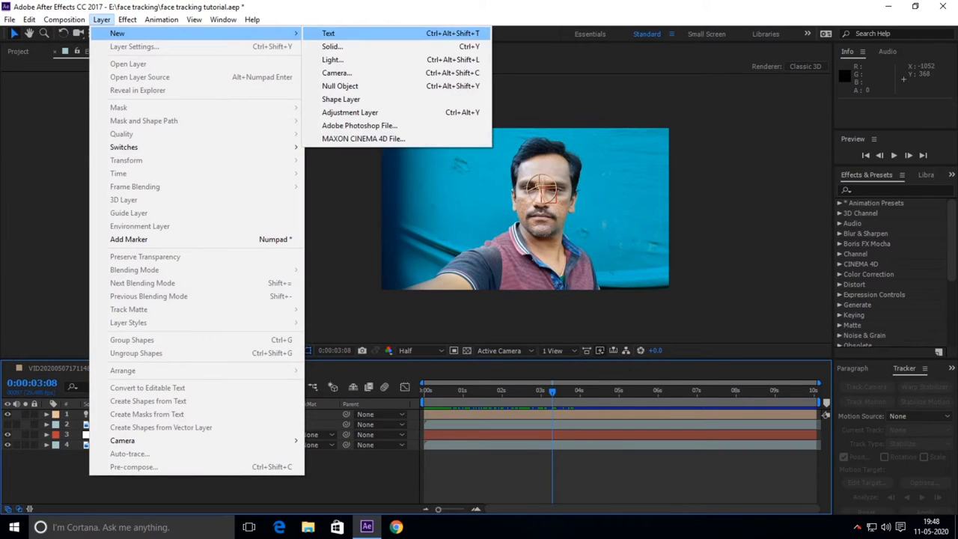
left_click(332, 47)
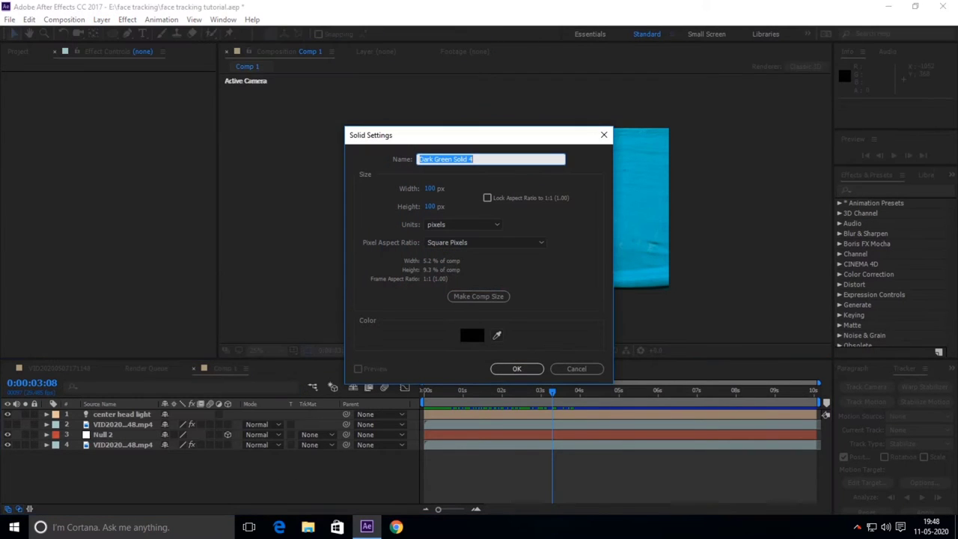
key("BackSpace")
type("element comp")
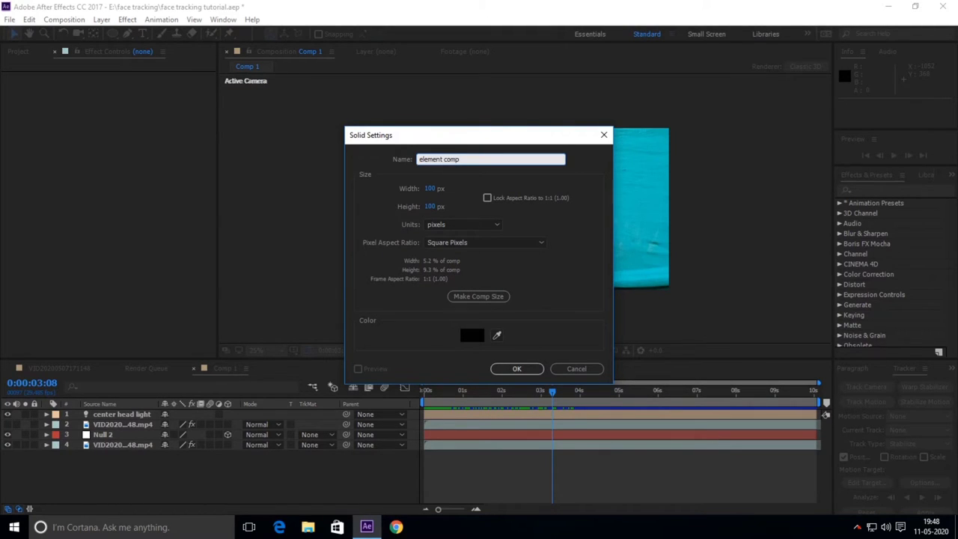
left_click(469, 298)
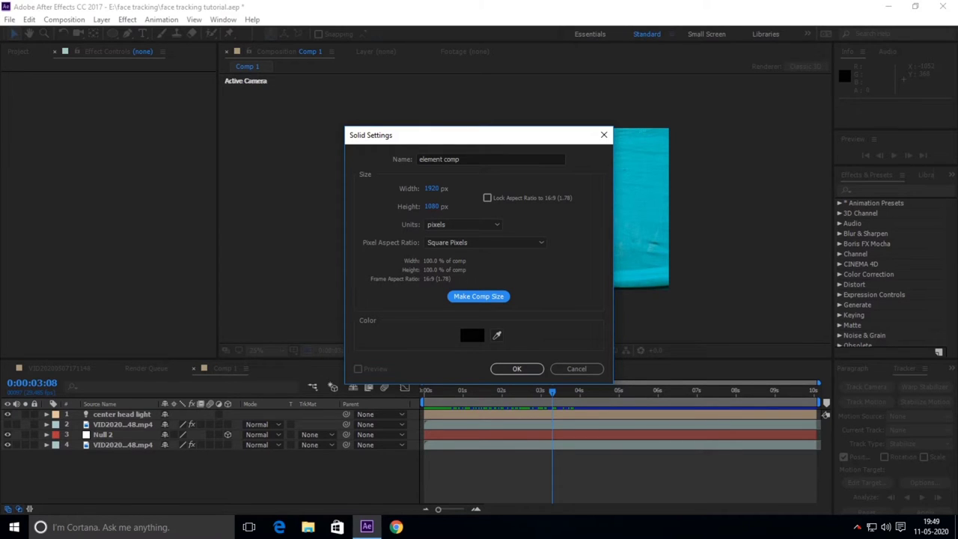
key("Return")
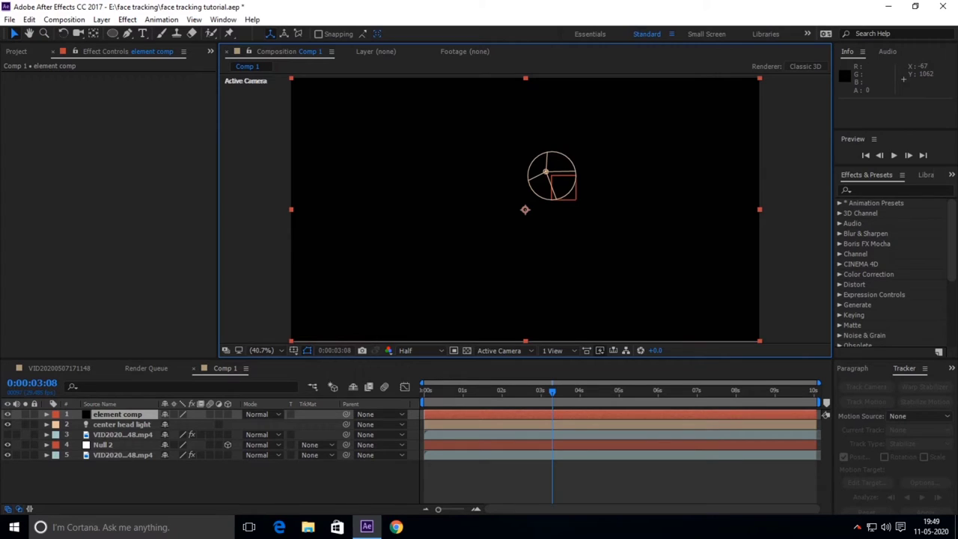
Apply Video Copilot's Element effect to element comp and open its Scene Setup
left_click(127, 20)
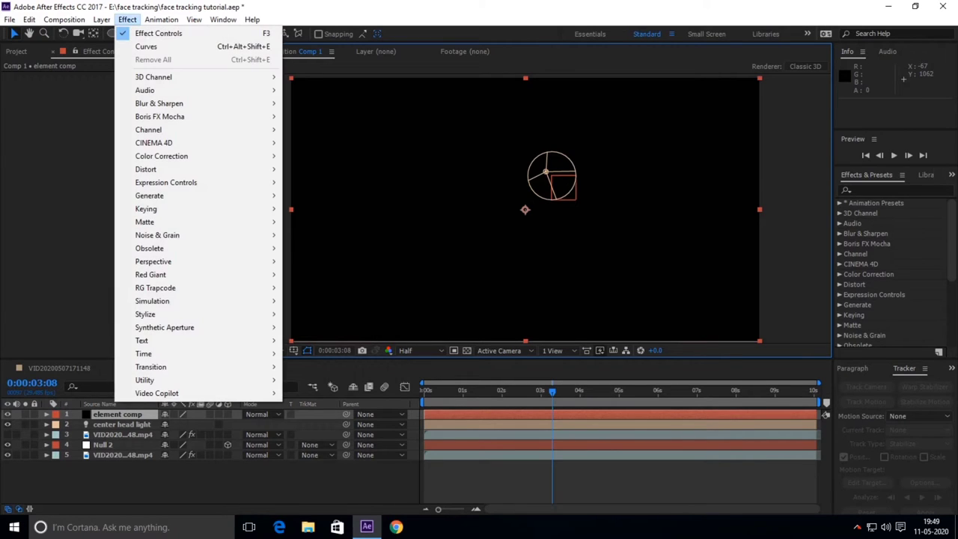
mouse_move(156, 393)
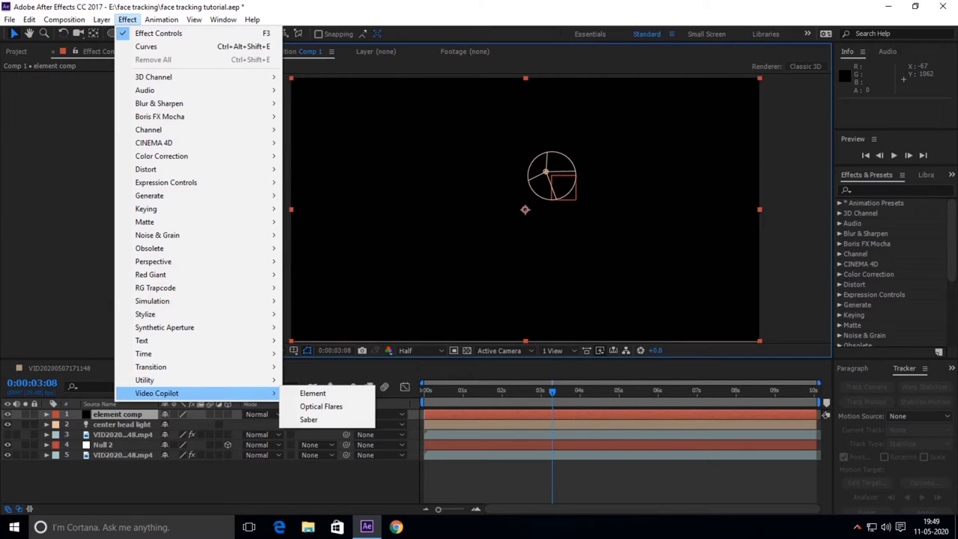
left_click(313, 393)
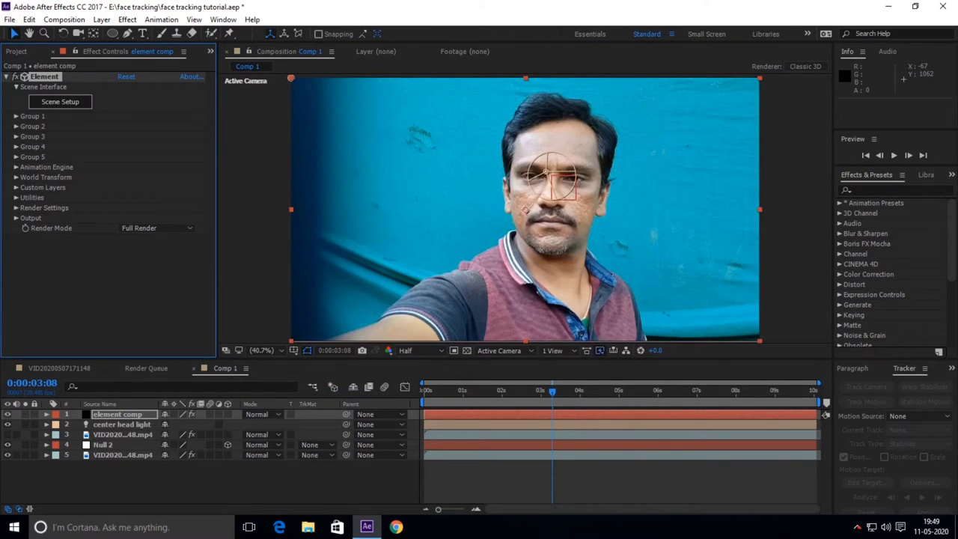
left_click(59, 101)
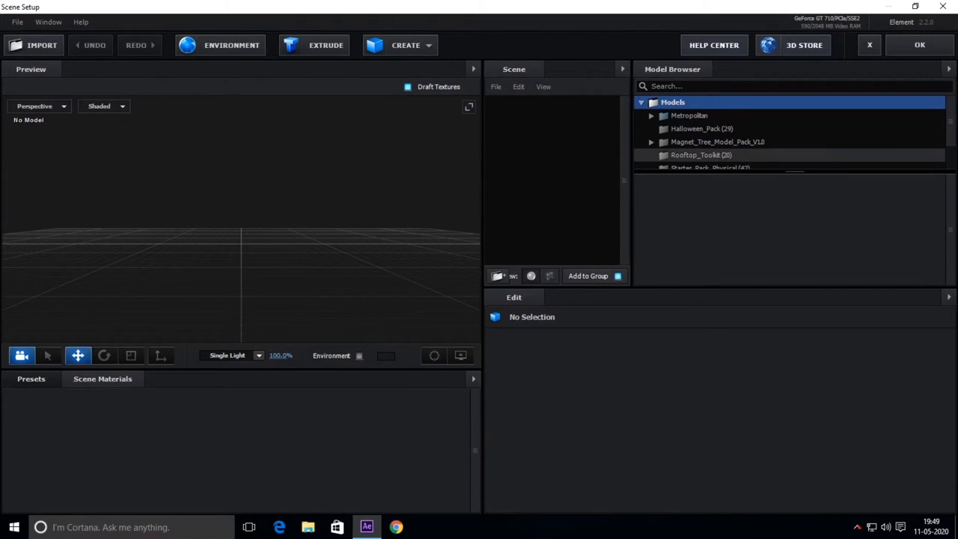
Add the Skull model from Halloween_Pack and raise it to Position Y 0.63
left_click(701, 129)
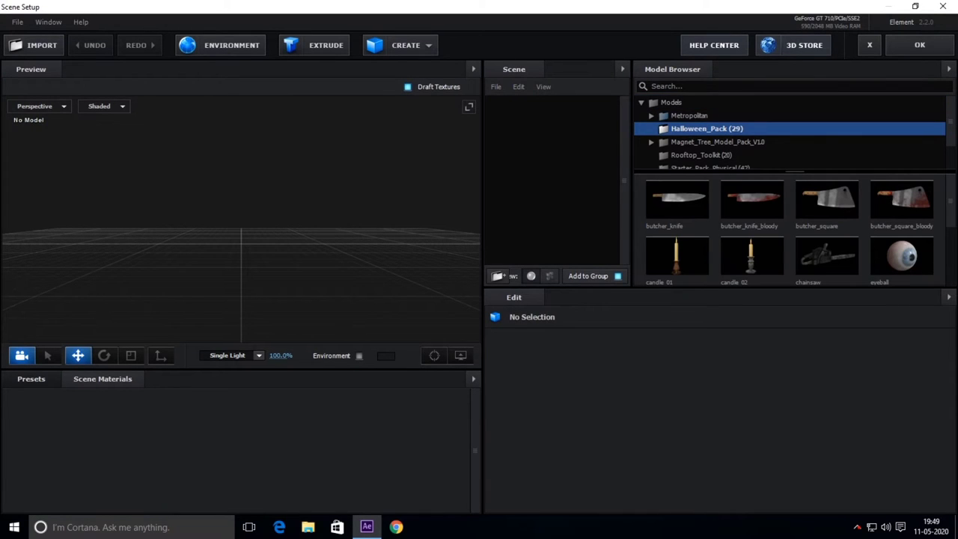
scroll(752, 228, "down", 2)
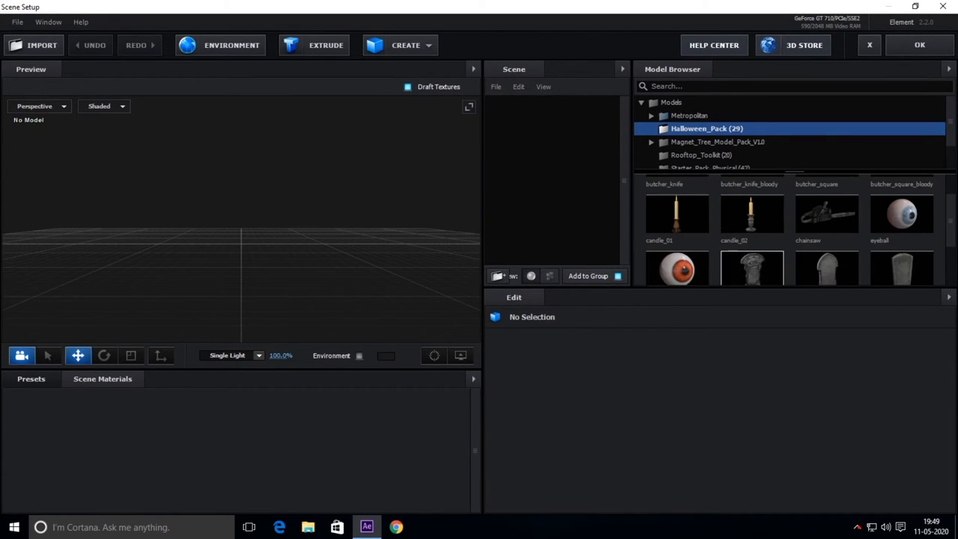
scroll(752, 229, "down", 1)
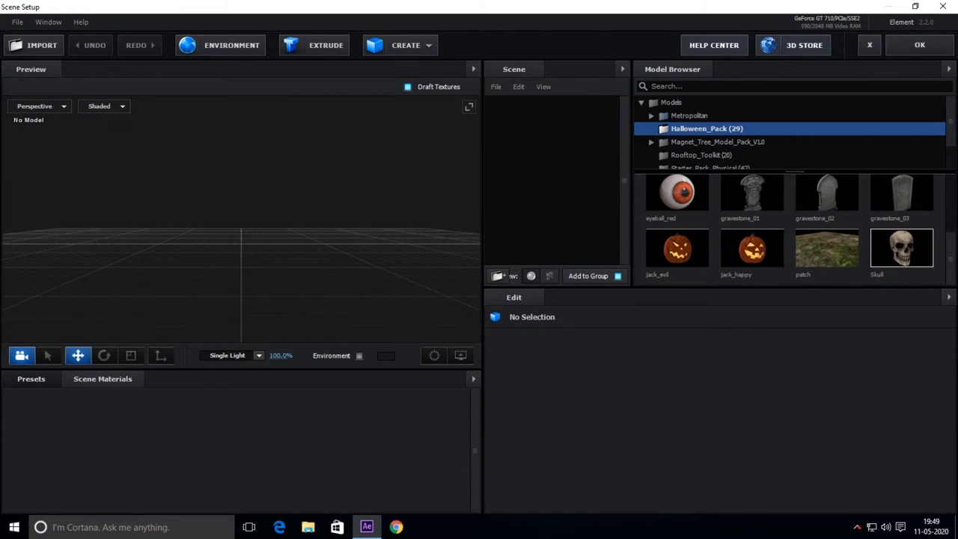
left_click(902, 247)
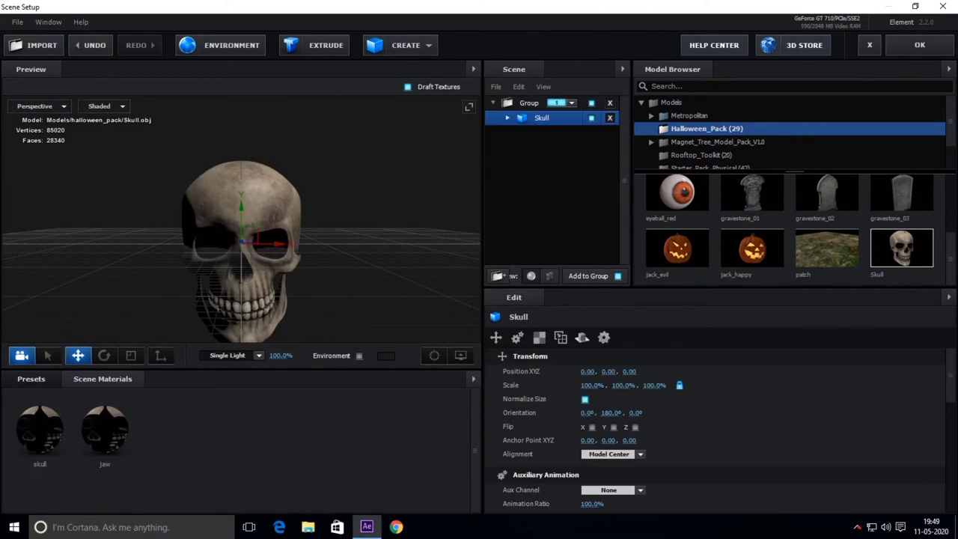
mouse_move(241, 213)
left_mouse_down()
mouse_move(241, 143)
mouse_move(241, 156)
left_mouse_up()
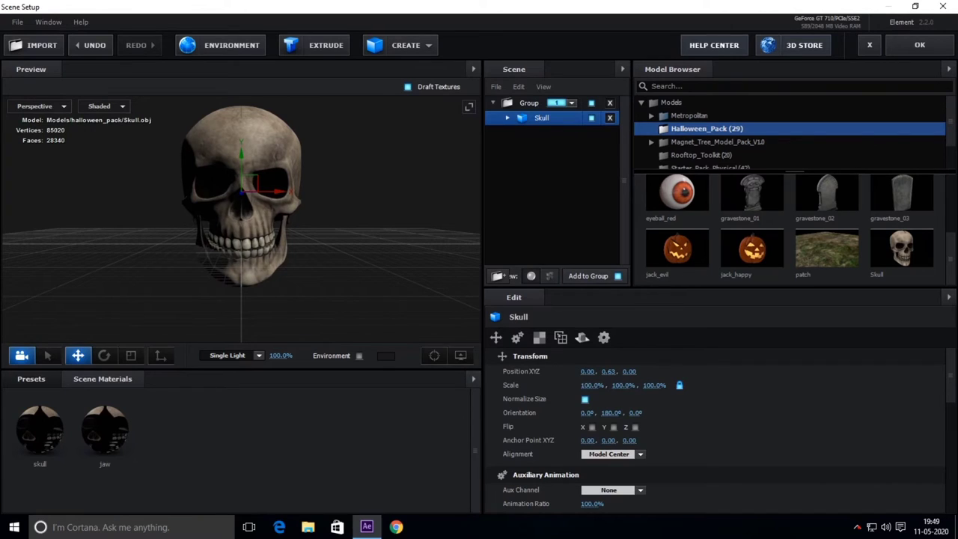
Give the skull the Physical Plastic_White material and close Scene Setup
left_click(31, 378)
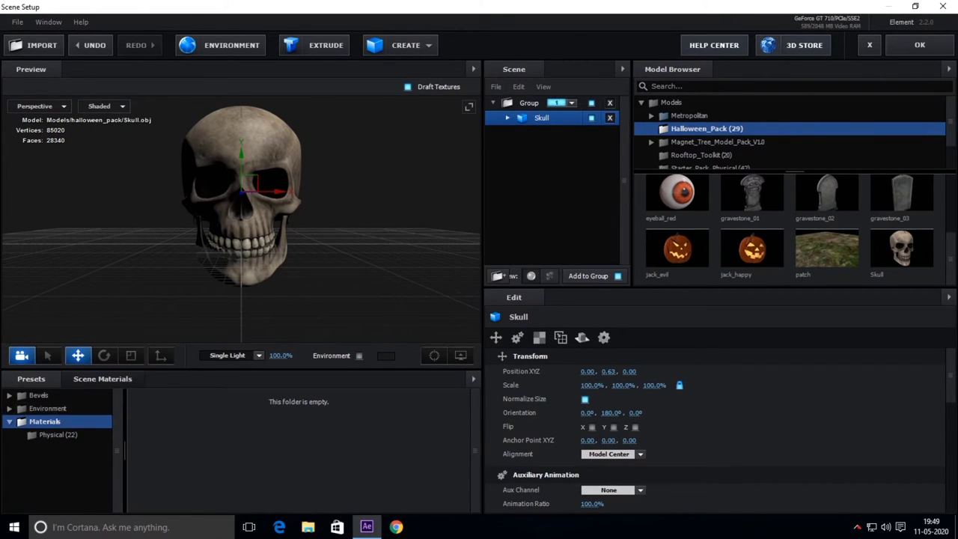
left_click(58, 434)
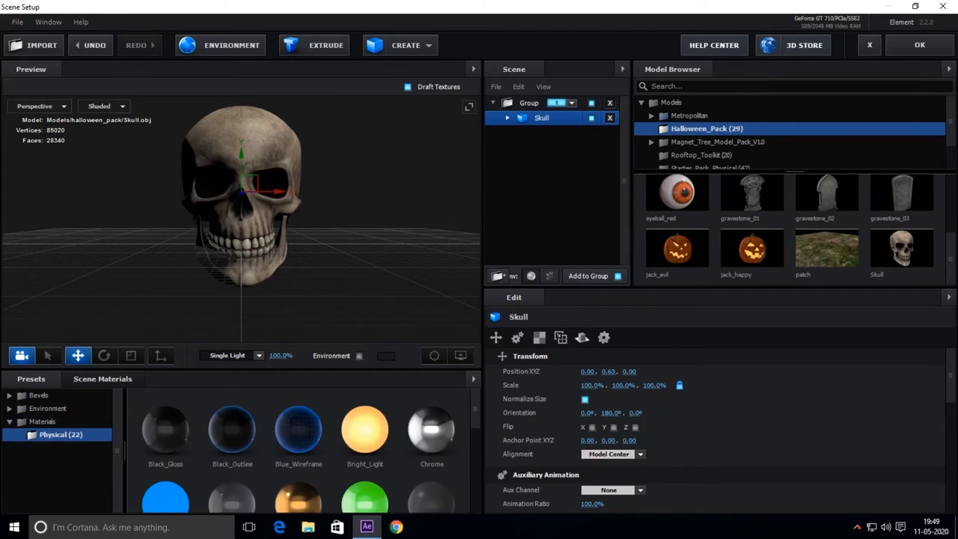
scroll(300, 449, "down", 5)
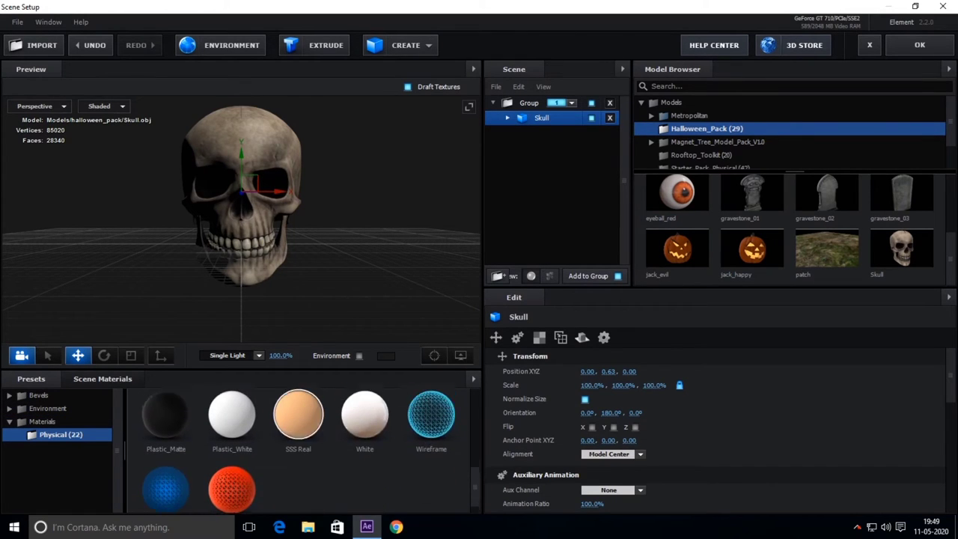
scroll(232, 438, "up", 1)
left_click_drag(232, 437, 251, 247)
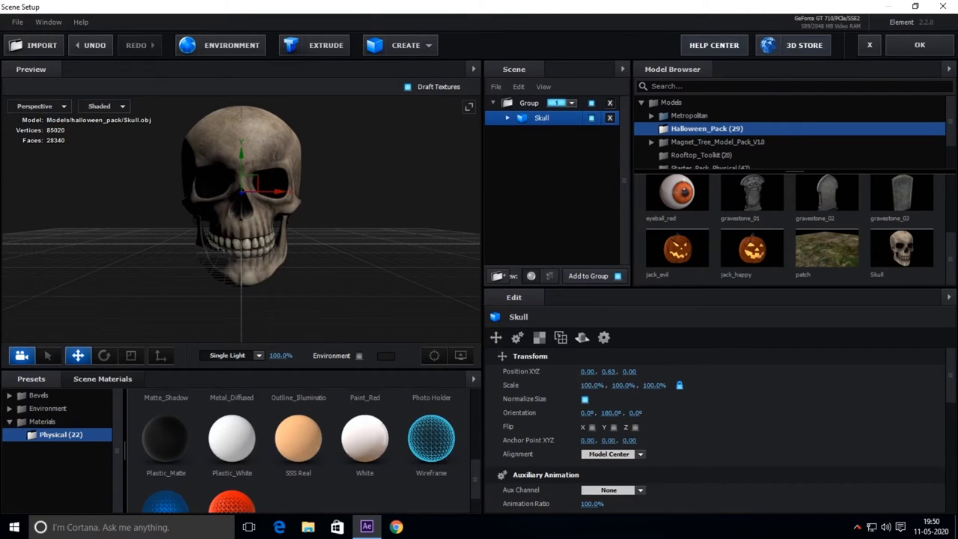
left_click_drag(232, 438, 250, 131)
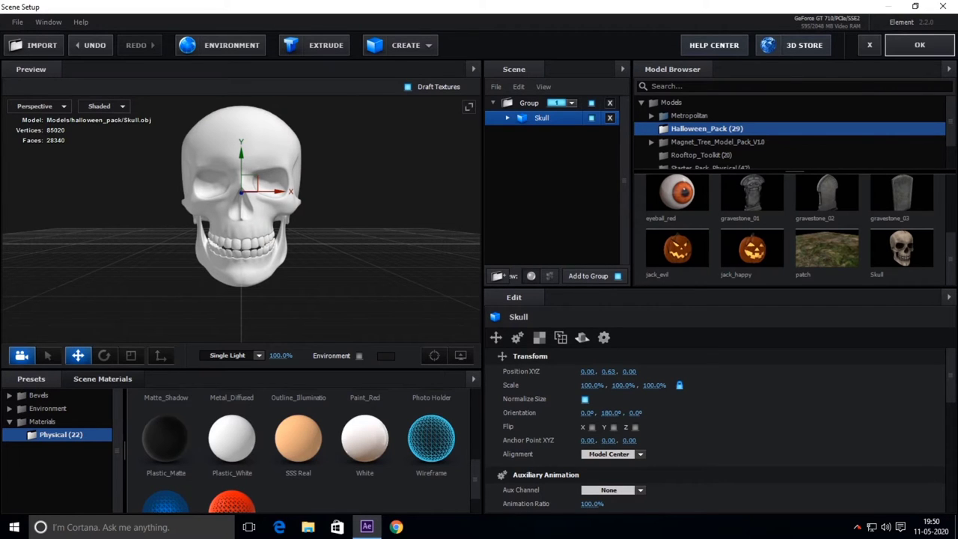
left_click(919, 45)
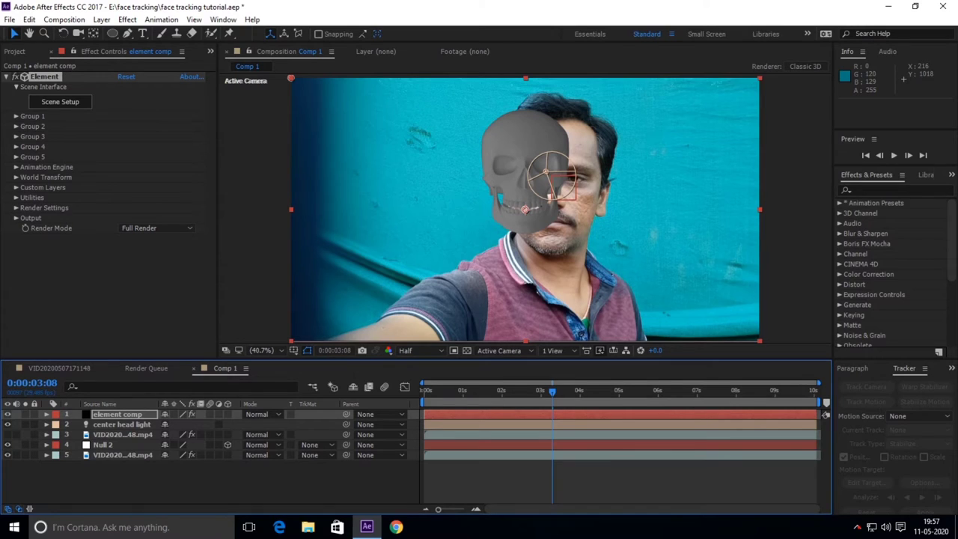
Move Null 2 up to sit directly below element comp, then reselect element comp
left_click_drag(103, 445, 120, 414)
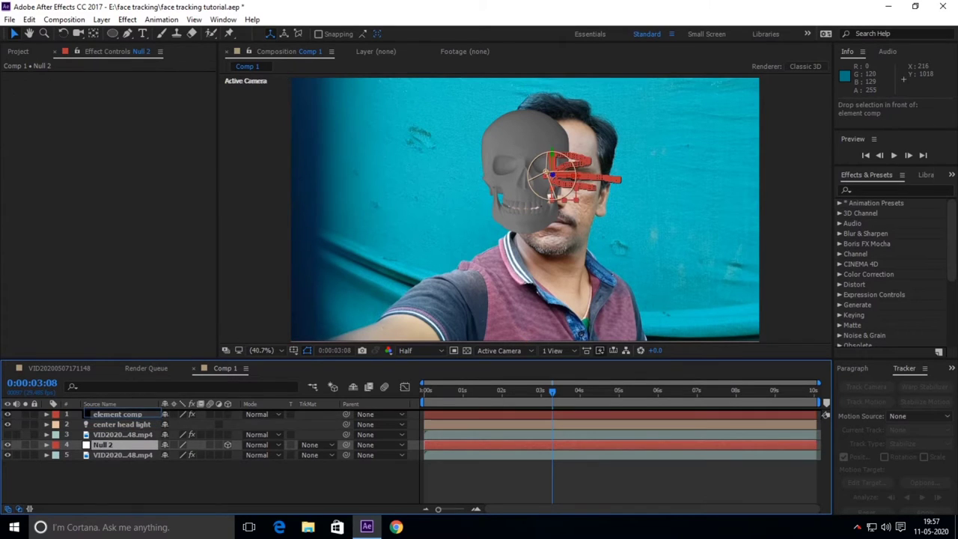
left_click_drag(120, 416, 120, 419)
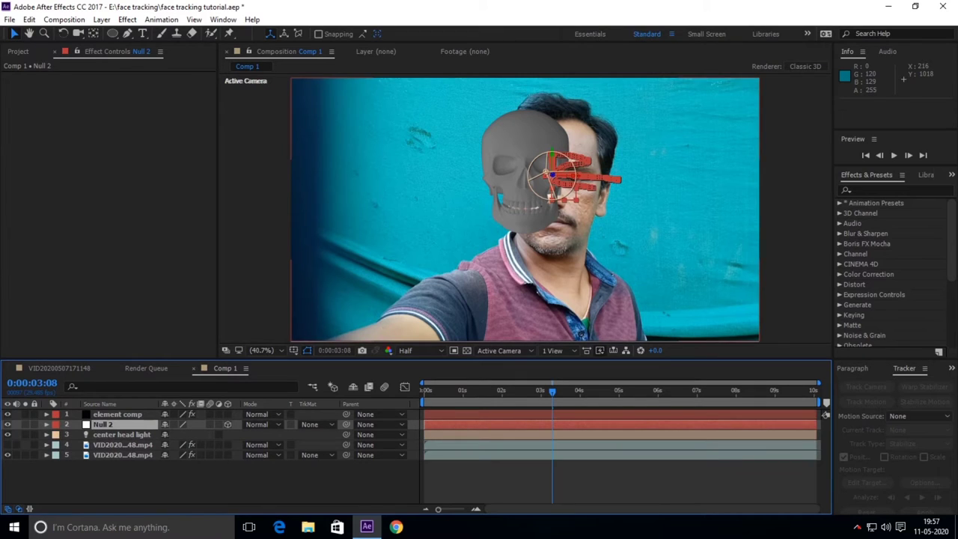
left_click(117, 414)
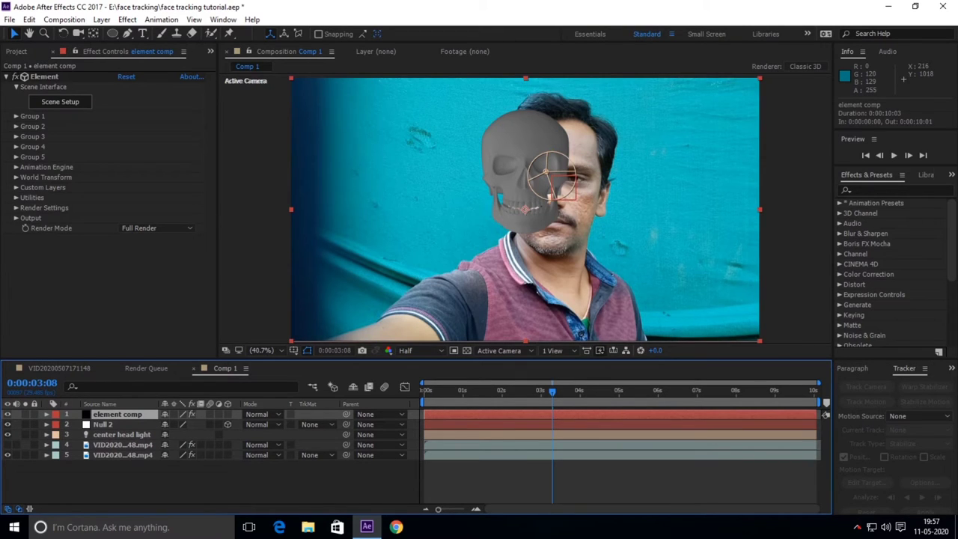
Use Group 1's Group Utilities to create a Group 1 Null layer for the skull
left_click(16, 116)
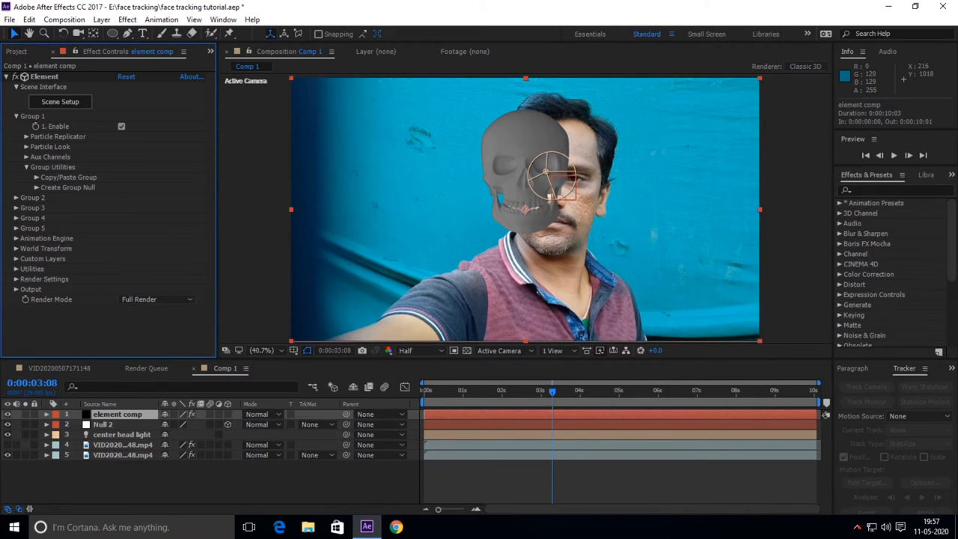
left_click(26, 146)
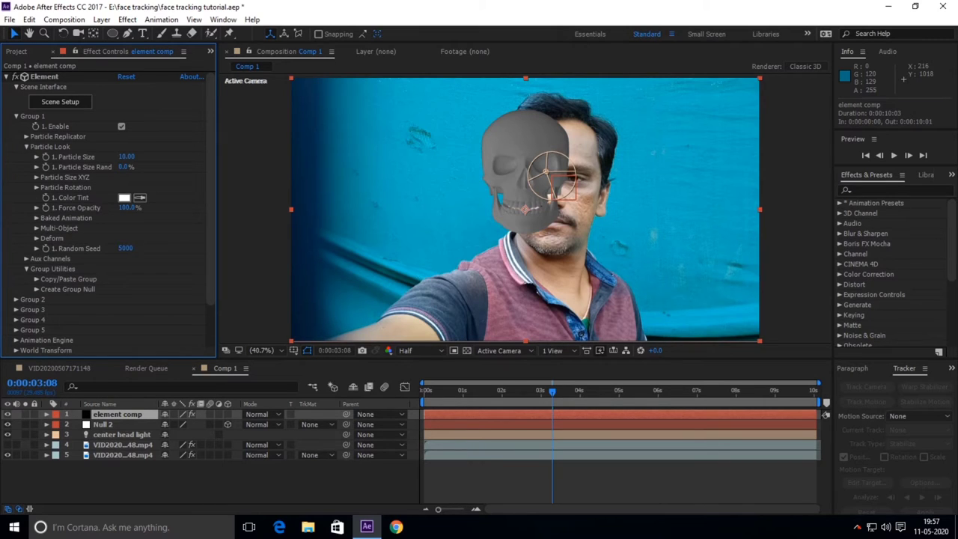
left_click(36, 288)
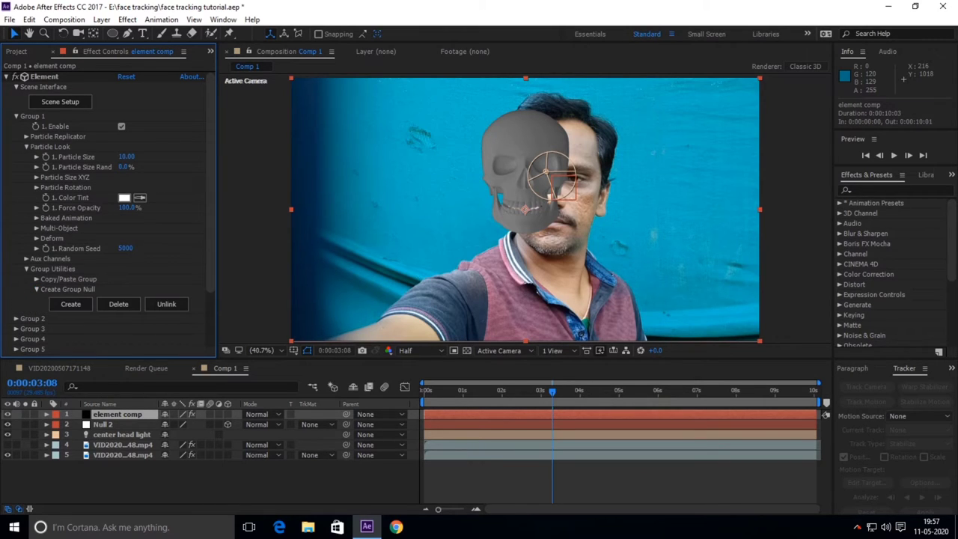
left_click(70, 304)
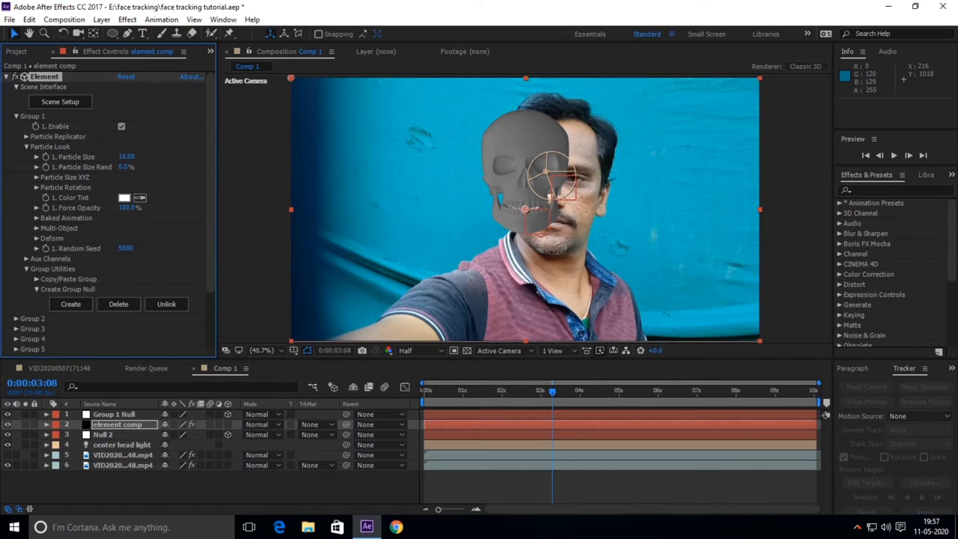
Parent Group 1 Null to the center head light layer and preview the tracking
left_click(825, 414)
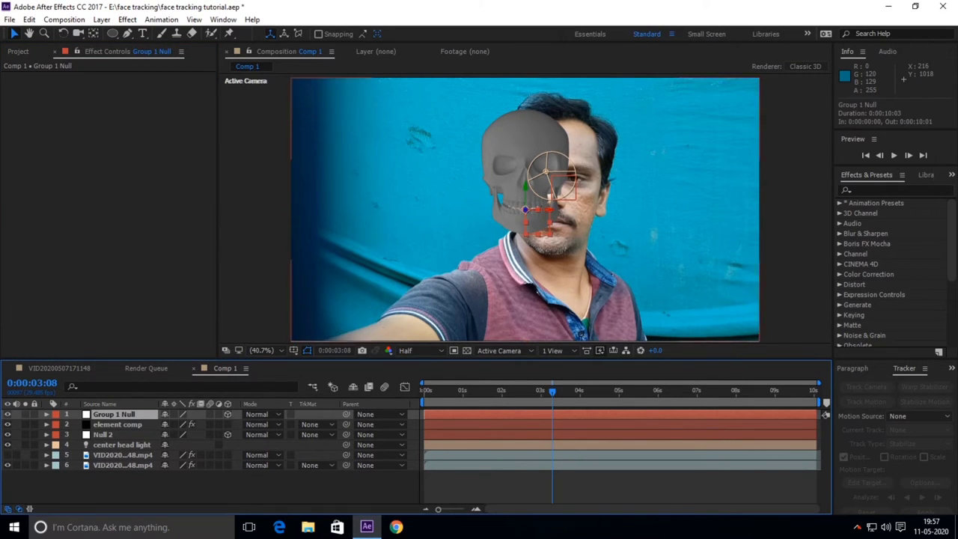
key("ctrl+z")
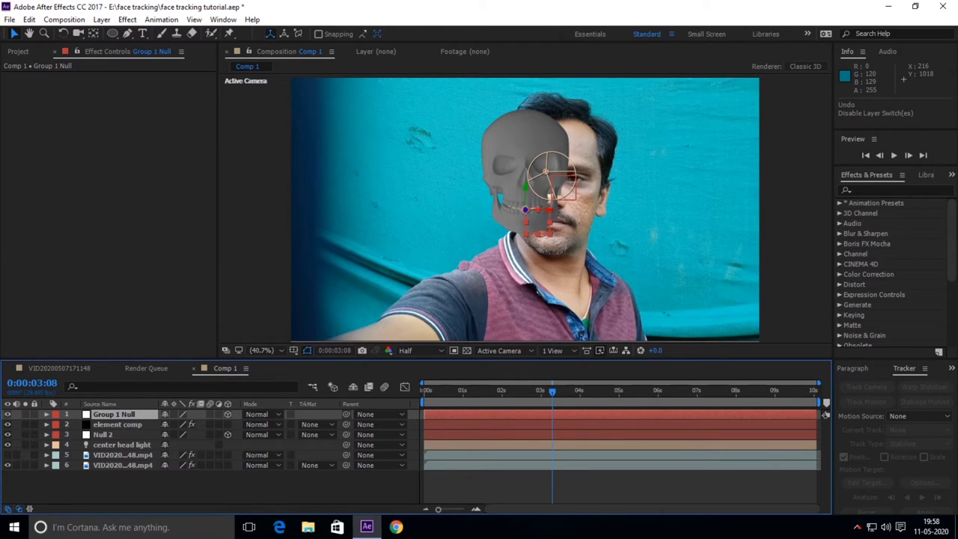
mouse_move(346, 414)
left_mouse_down()
mouse_move(155, 458)
mouse_move(155, 445)
left_mouse_up()
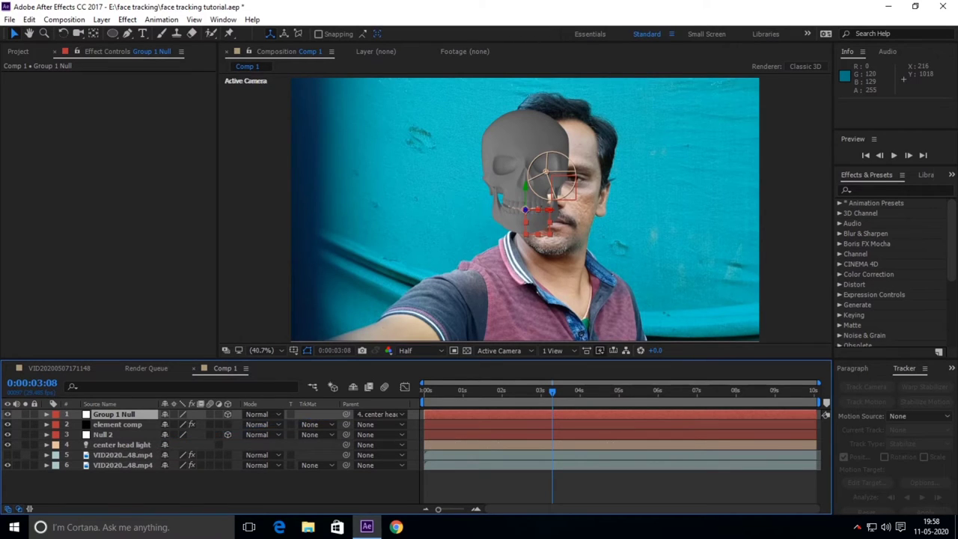
left_click(894, 155)
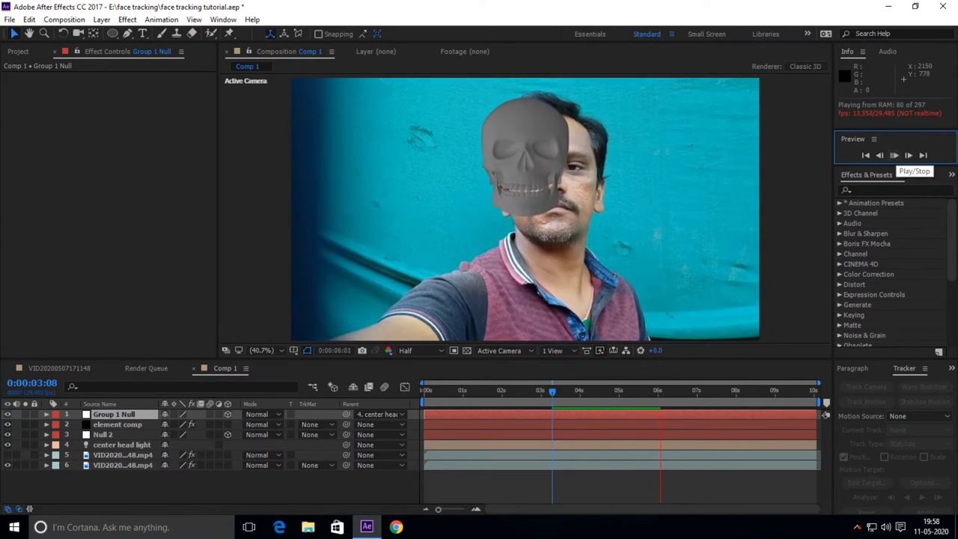
Stop the preview at 0:00:06:12 and select the element comp layer
left_click(894, 155)
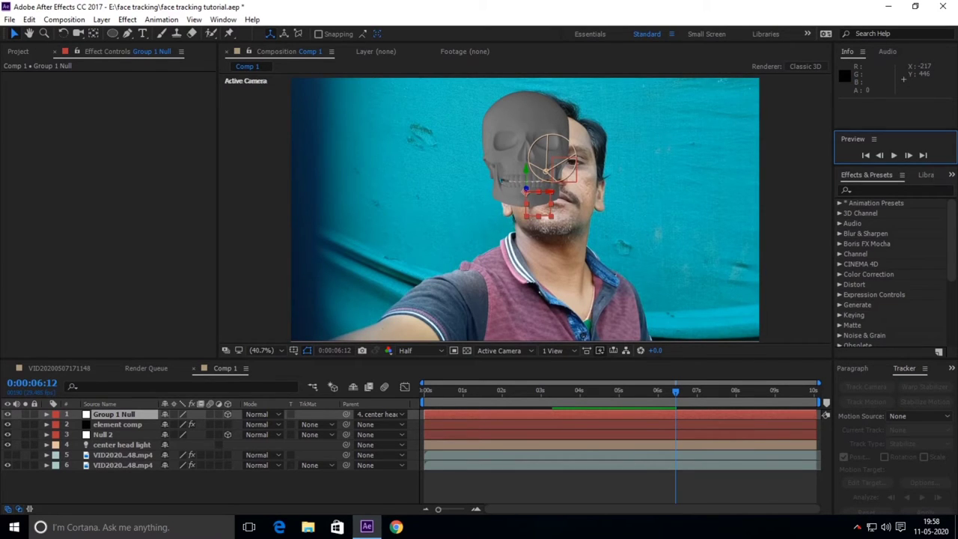
left_click(117, 424)
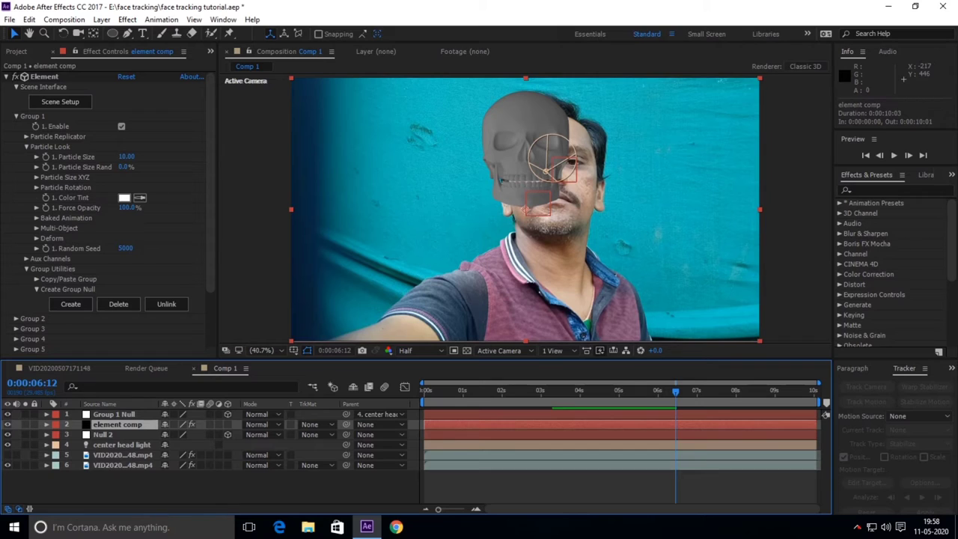
Move the enlarged skull (particle size 16.10) right over the man's face and preview it
left_click(26, 137)
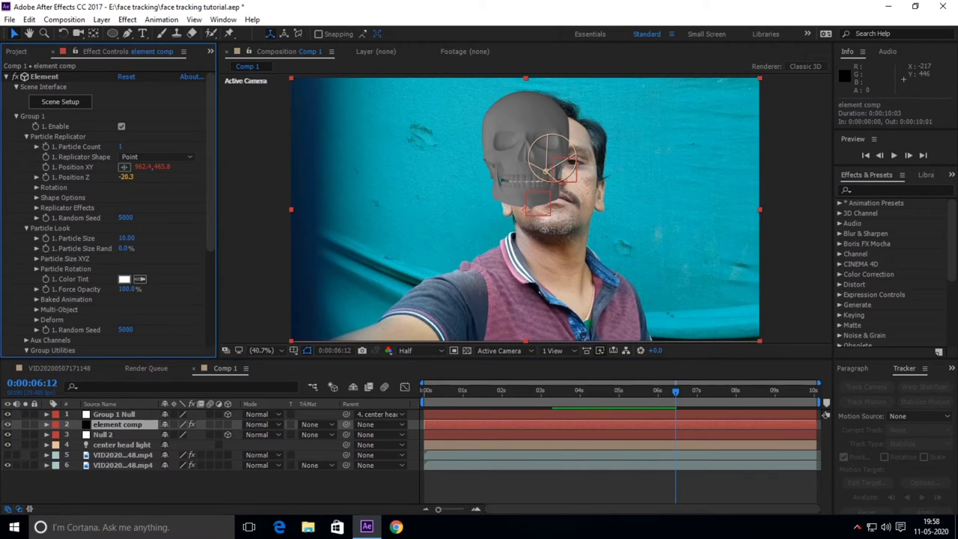
left_click_drag(143, 166, 236, 166)
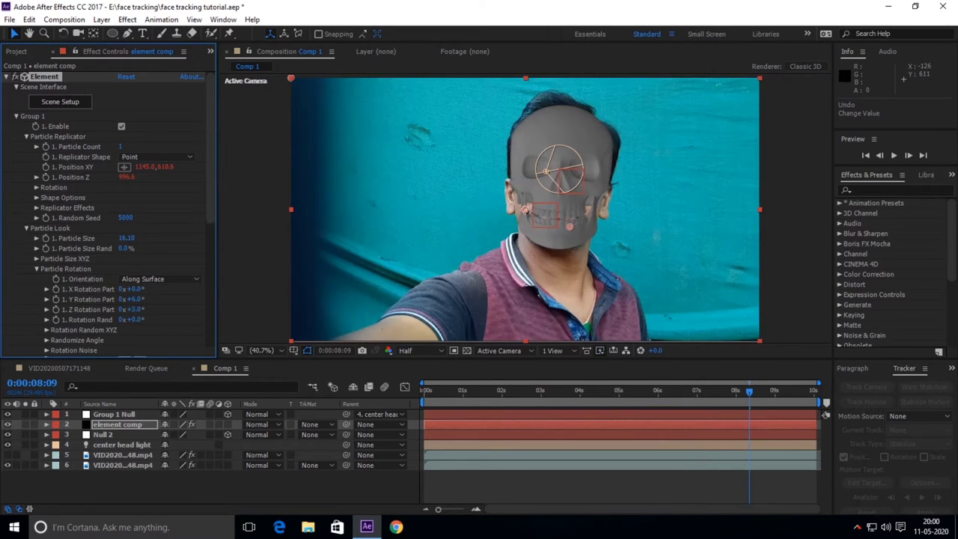
left_click(893, 155)
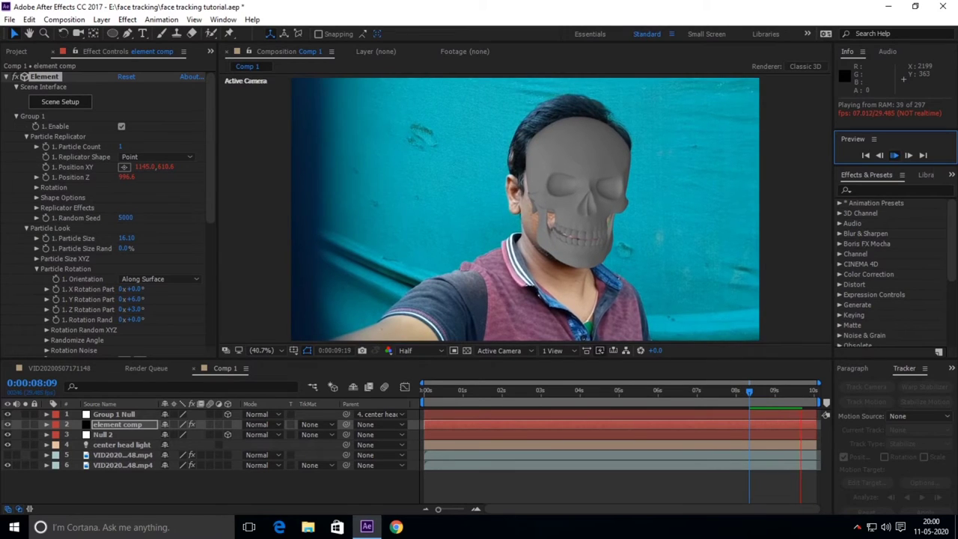
key("space")
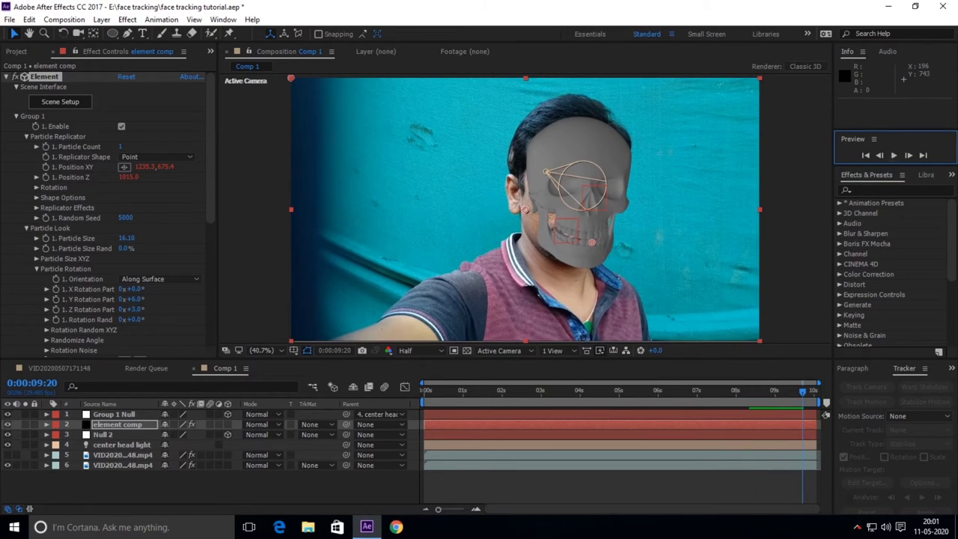
Collapse the Particle Replicator and Group 1 settings and reopen Element's Scene Setup
left_click(58, 136)
left_click(26, 137)
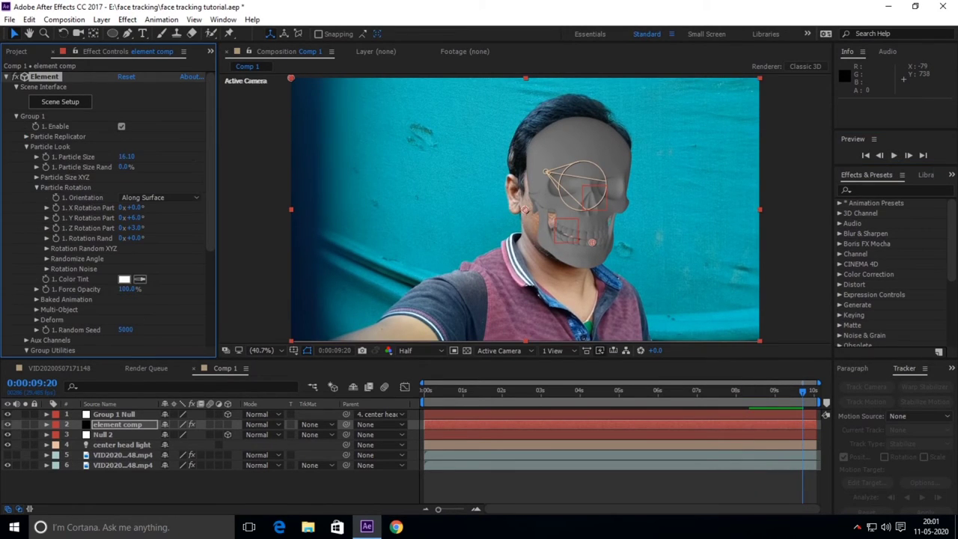
left_click(15, 116)
left_click(60, 101)
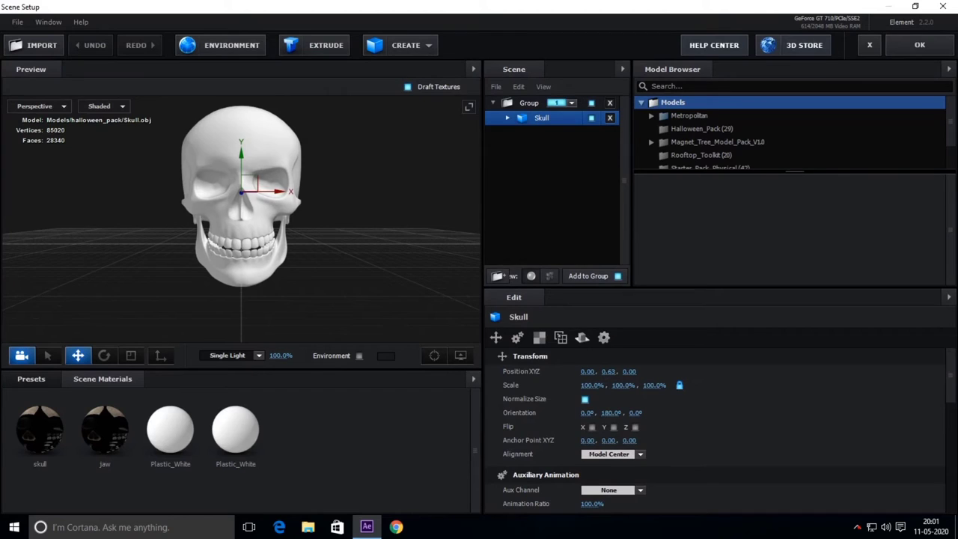
Expand the skull's materials and check which parts the two Plastic_White materials cover
left_click(508, 118)
left_click(565, 132)
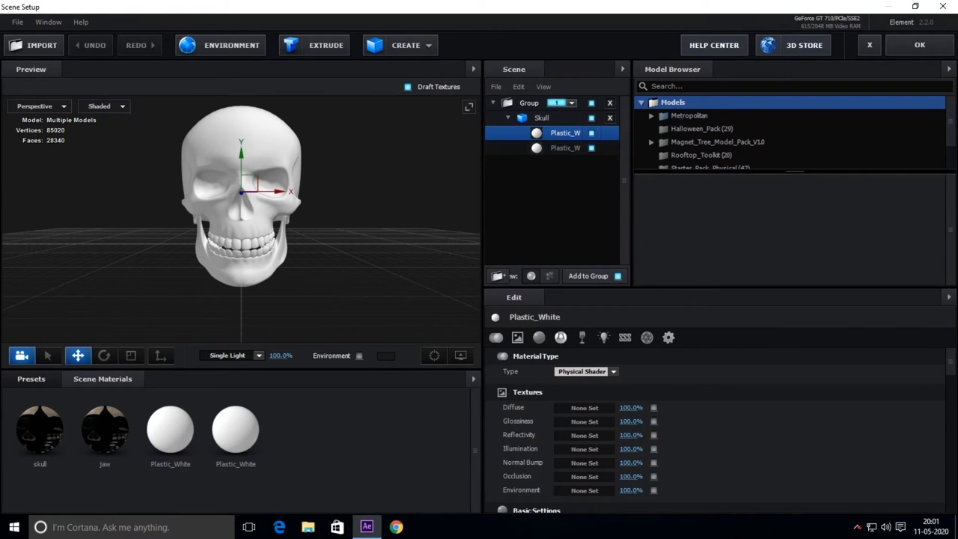
left_click(591, 133)
left_click(591, 132)
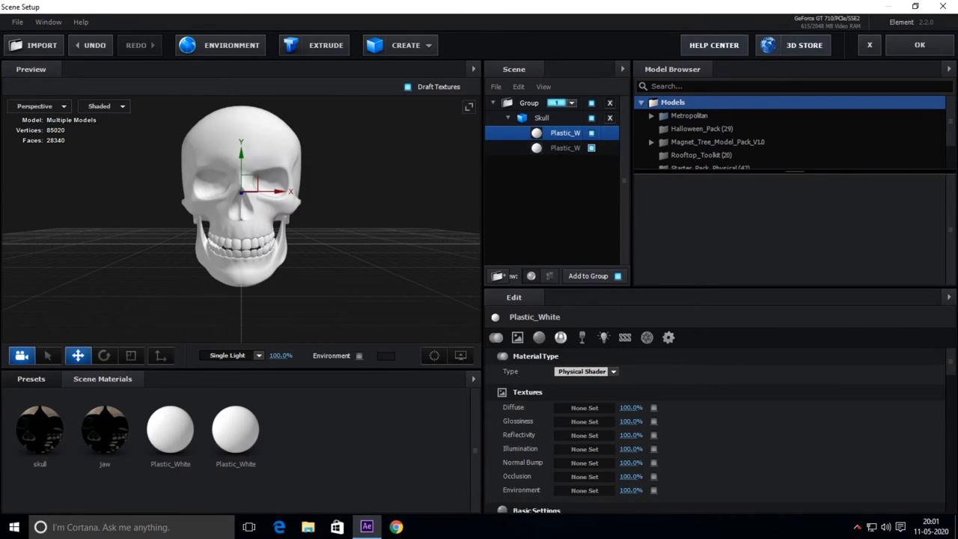
left_click(591, 147)
left_click(592, 148)
scroll(674, 449, "down", 3)
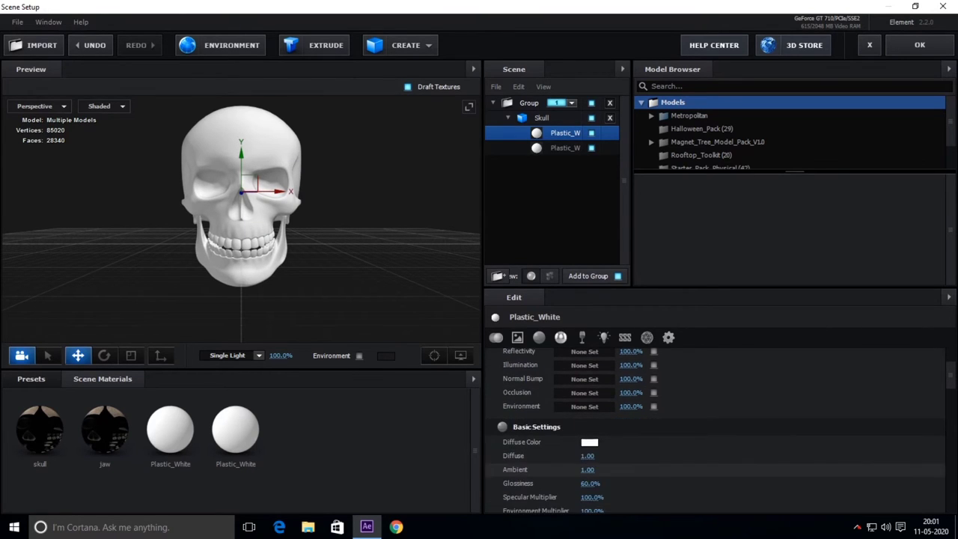
scroll(718, 431, "down", 3)
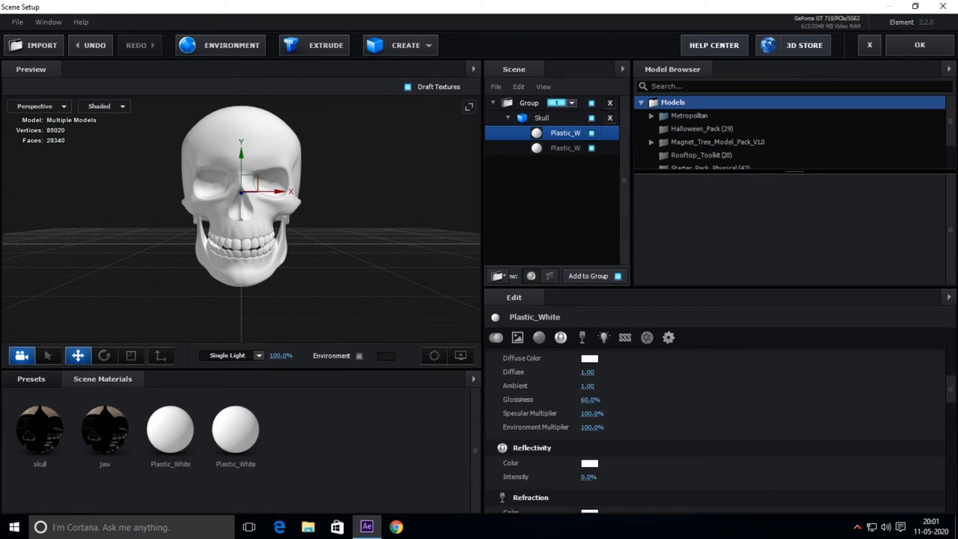
scroll(718, 431, "down", 6)
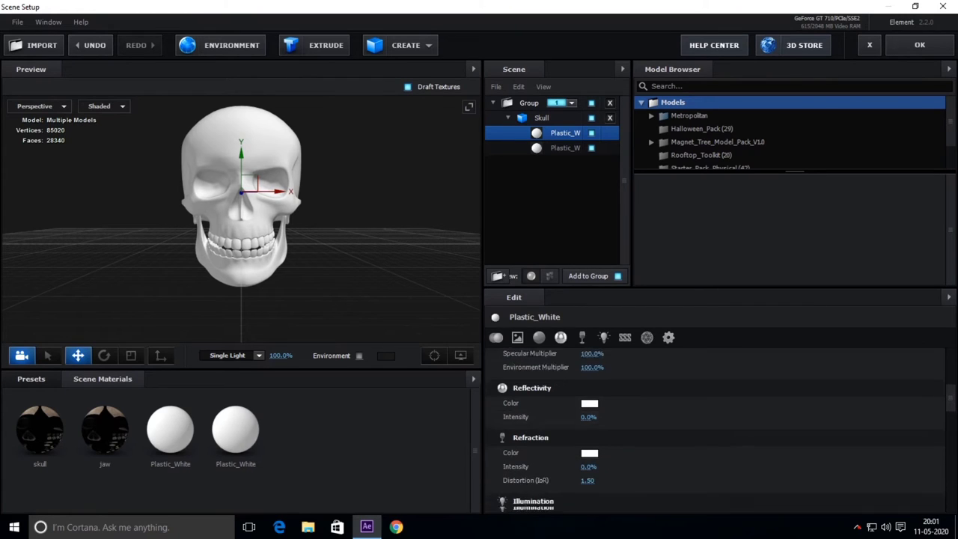
scroll(718, 430, "up", 2)
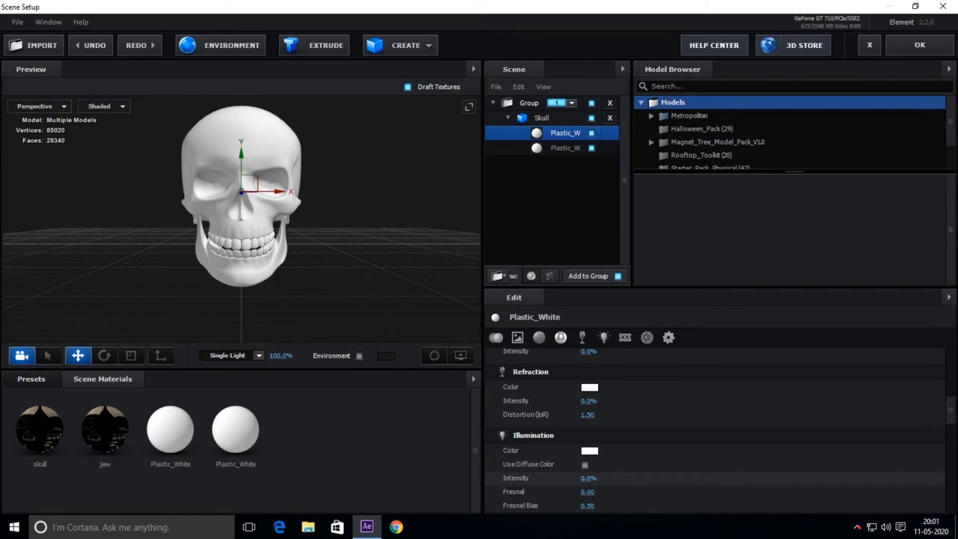
Give the first Plastic_White material illumination intensity 101% and Fresnel 1.00
left_click_drag(588, 477, 606, 477)
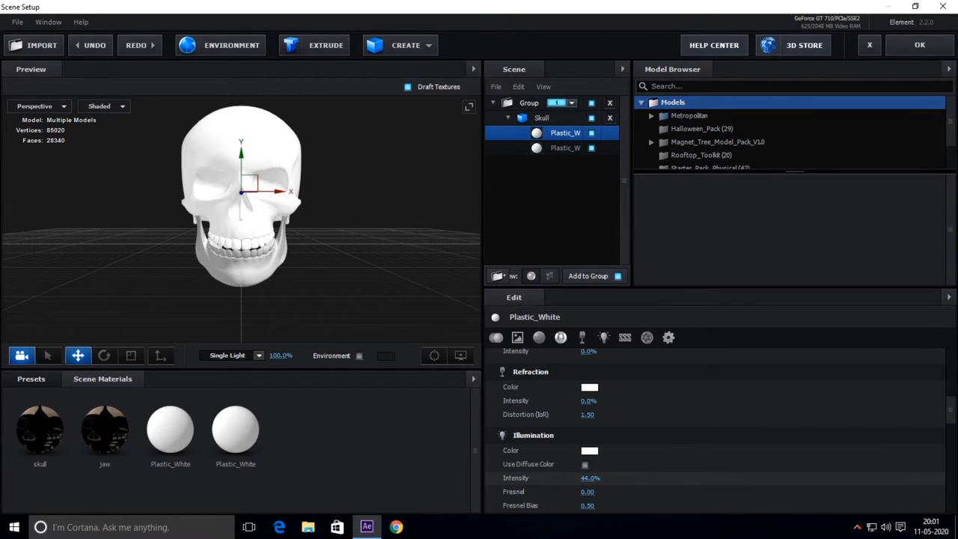
left_click_drag(606, 478, 648, 477)
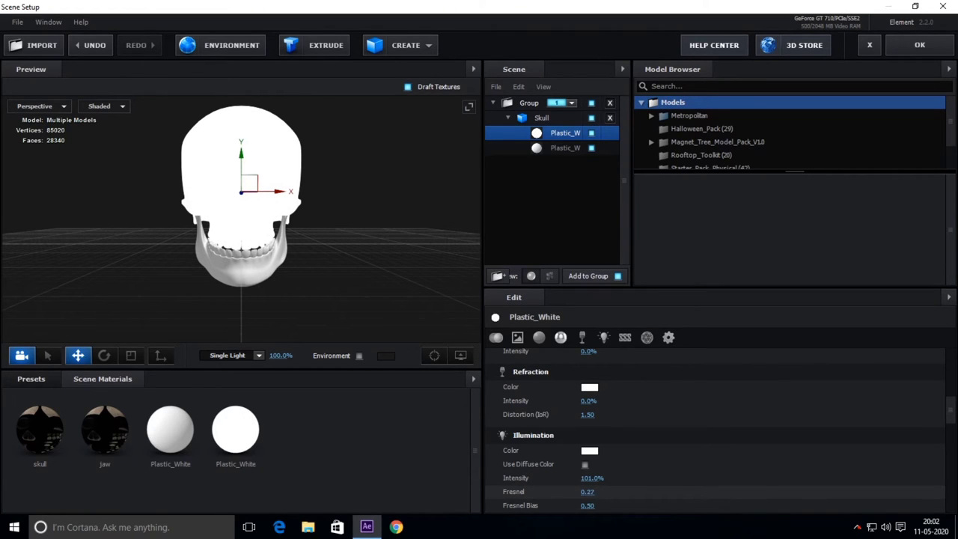
left_click_drag(588, 491, 643, 492)
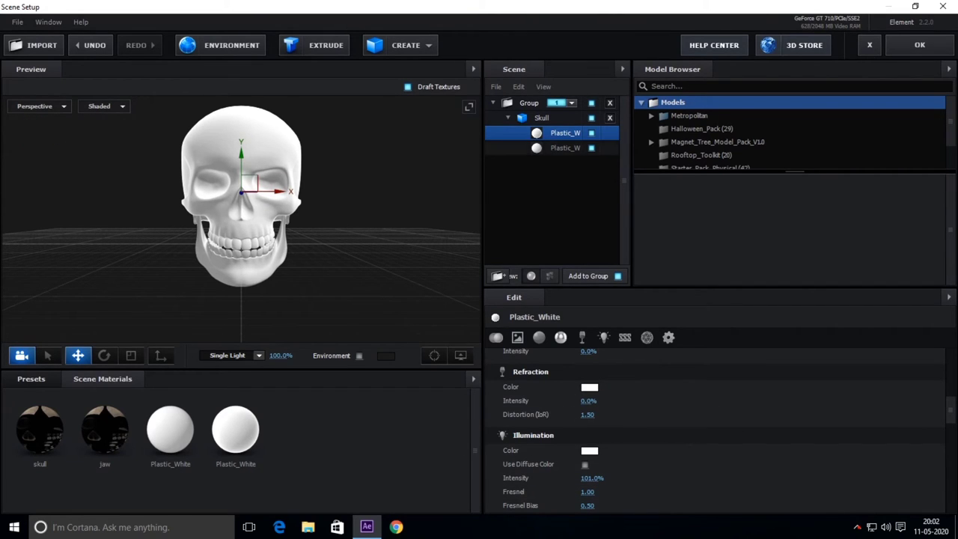
left_click_drag(591, 477, 523, 477)
left_click(565, 148)
scroll(711, 427, "down", 1)
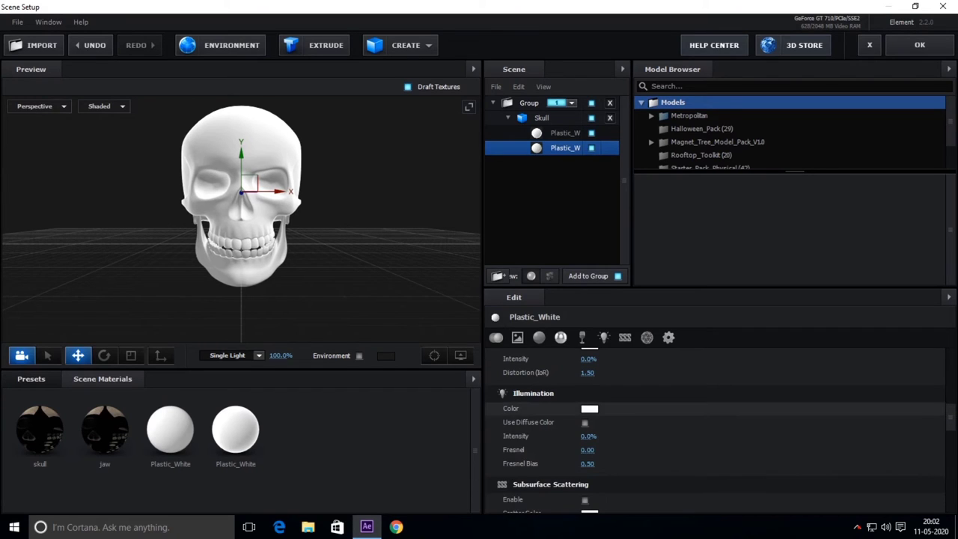
scroll(711, 430, "up", 1)
left_click(565, 132)
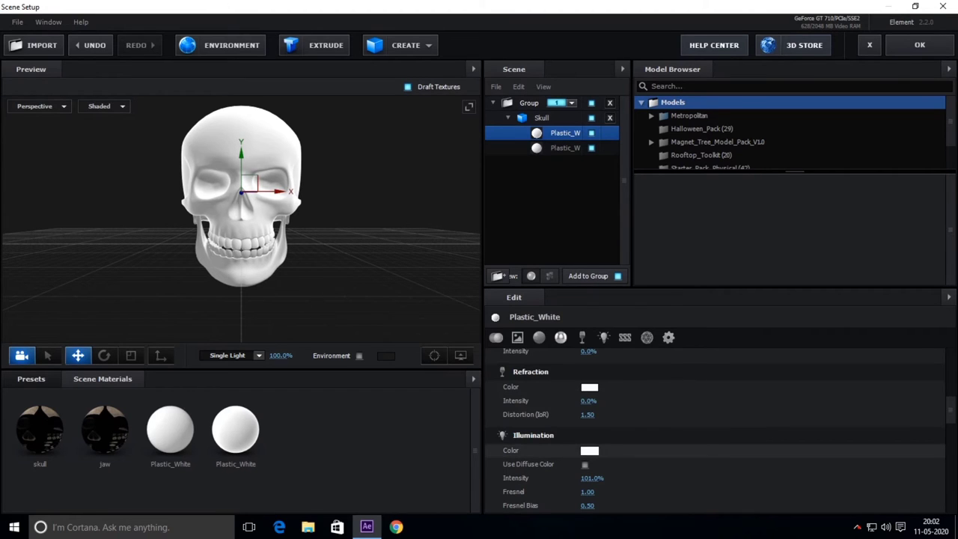
Set the first Plastic_White material's illumination colour to orange FC7700
left_click(589, 449)
left_click_drag(647, 501, 648, 492)
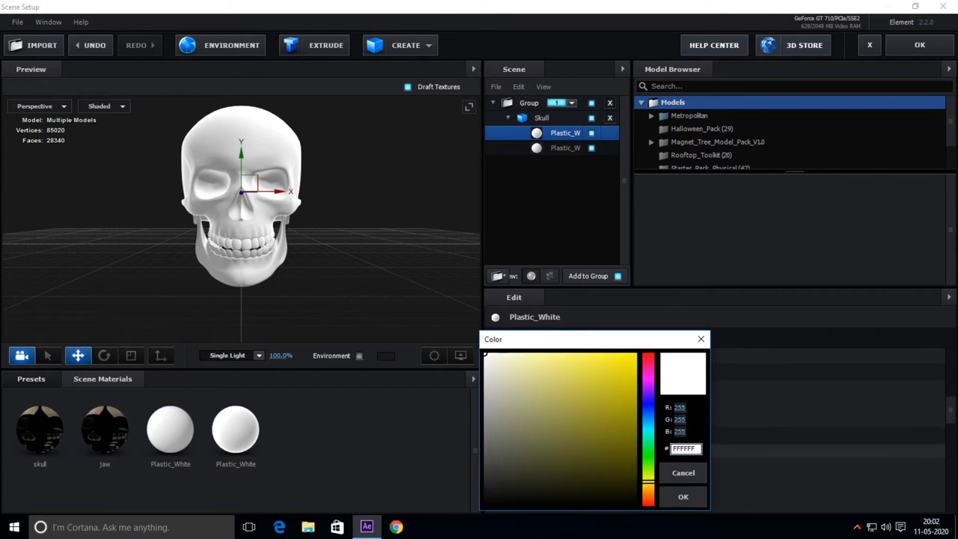
left_click(634, 355)
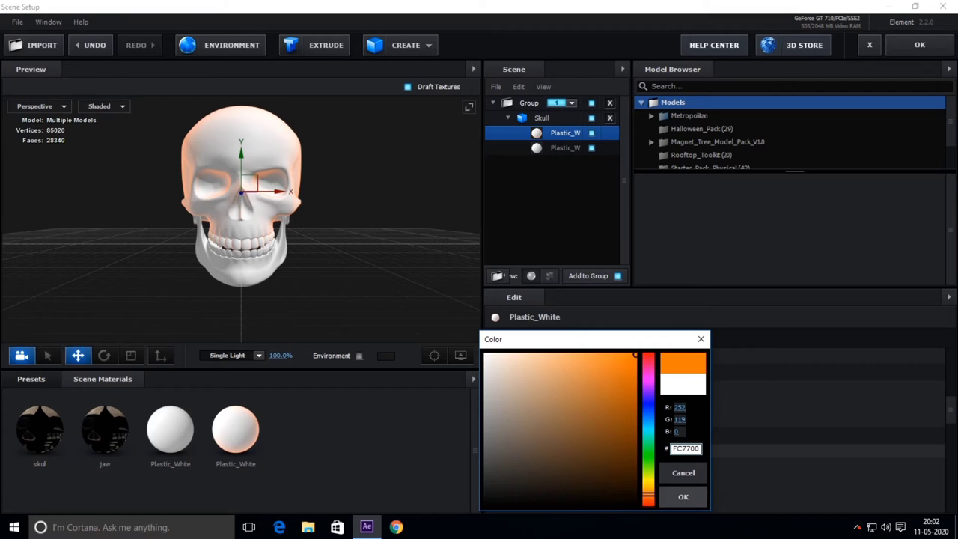
left_click(683, 496)
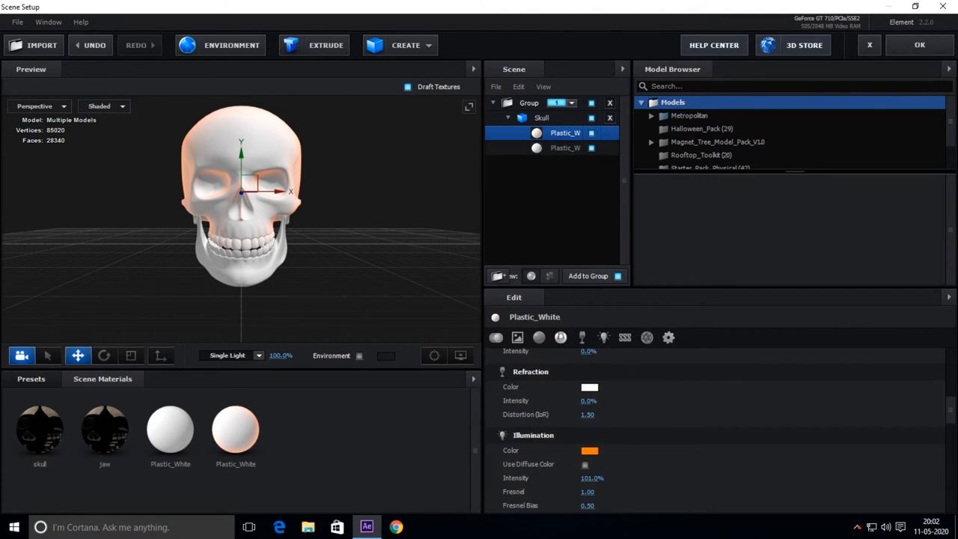
Make the second Plastic_White material's illumination orange with intensity about 102%
left_click(565, 148)
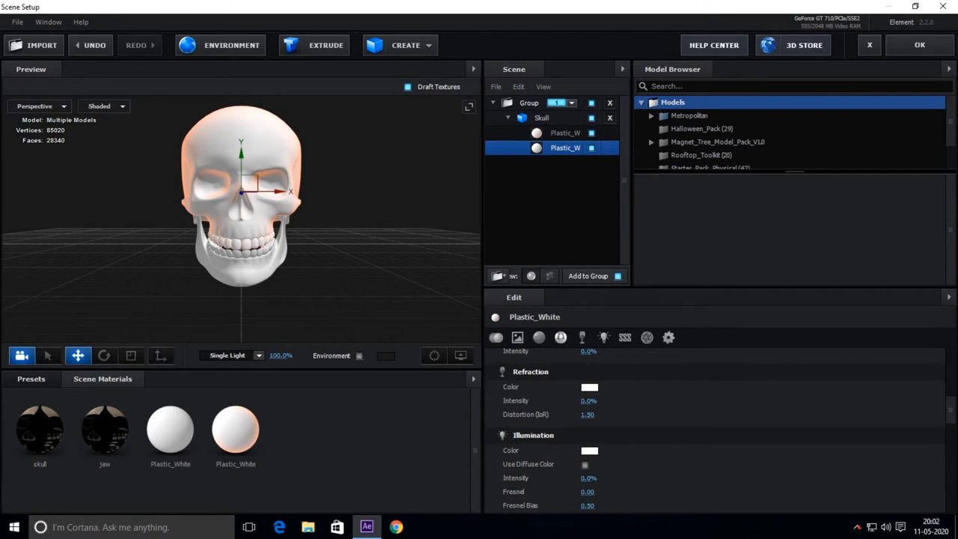
left_click(589, 449)
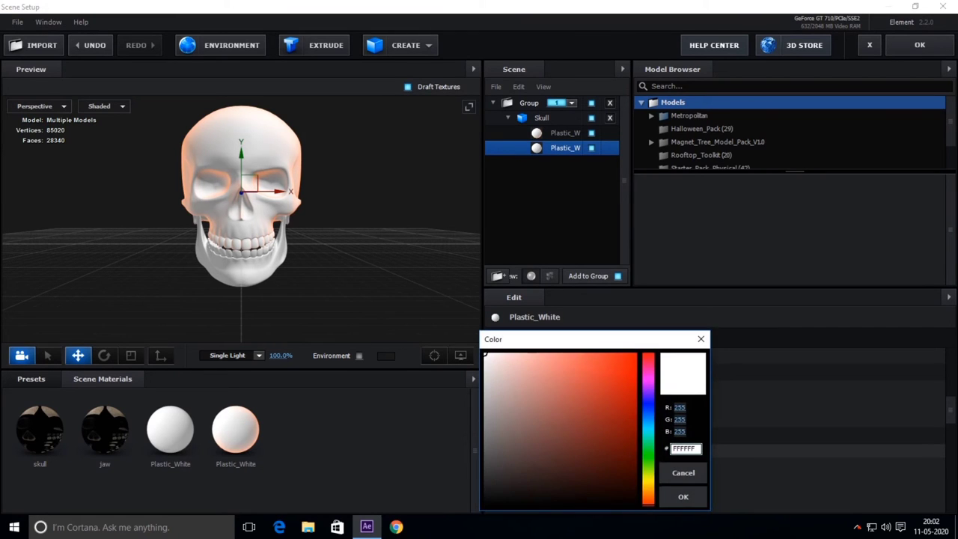
key("Return")
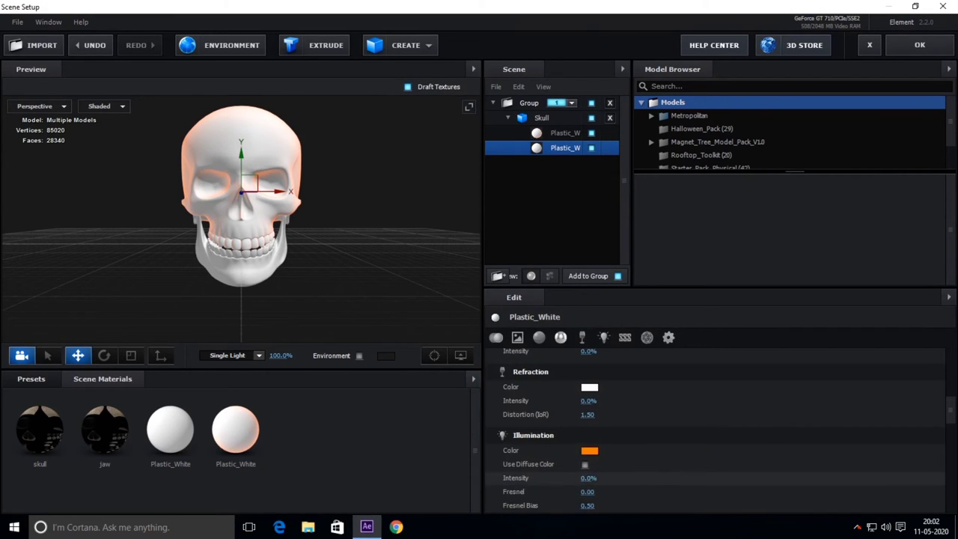
mouse_move(588, 477)
left_mouse_down()
mouse_move(621, 478)
mouse_move(606, 477)
mouse_move(599, 492)
left_mouse_up()
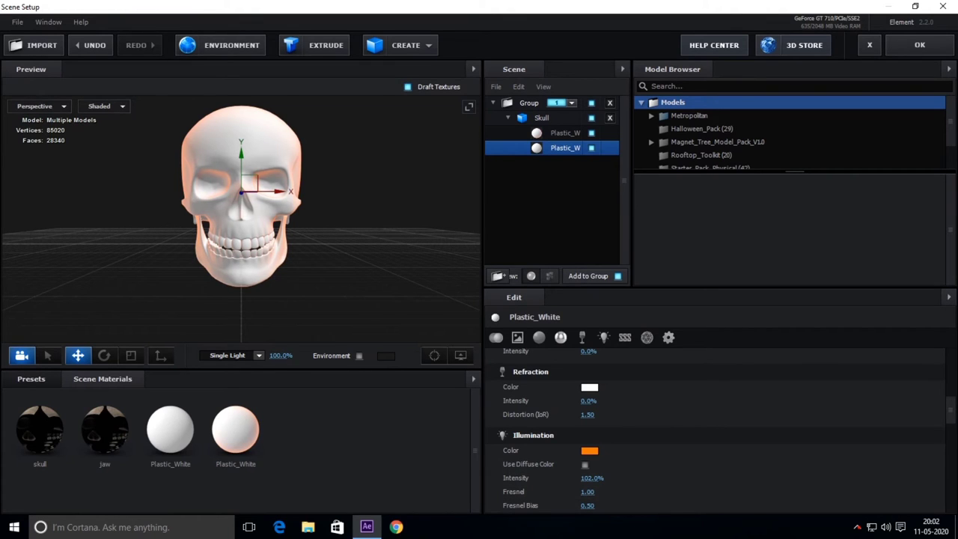
Confirm Scene Setup with OK and view the orange skull in Comp 1
left_click(919, 45)
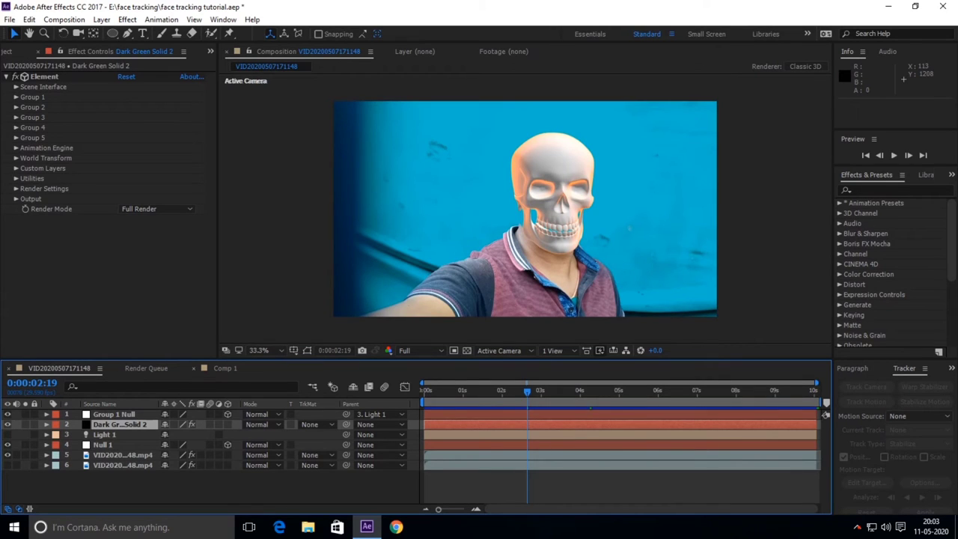
left_click(225, 368)
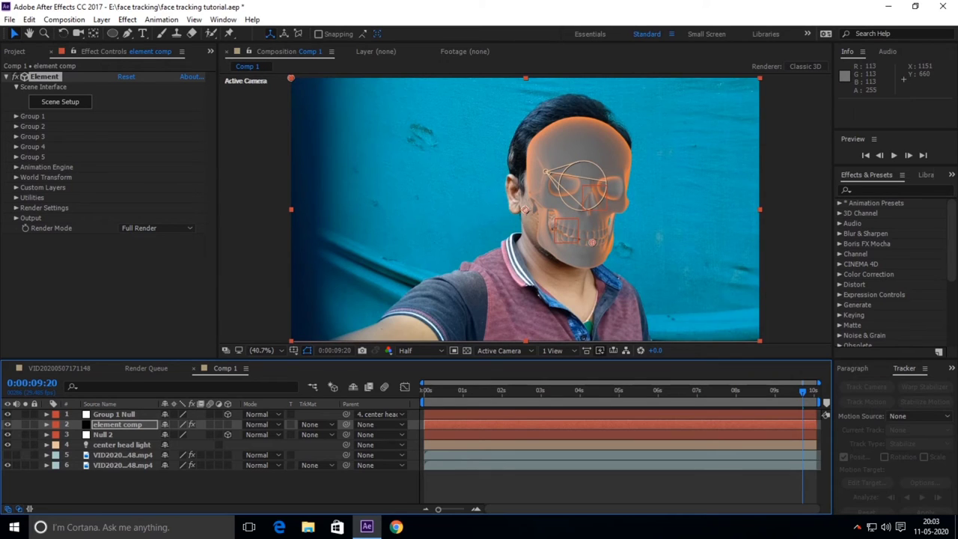
Hide the 3D skull layer, play from the start, and delete Mask 1 from the upper video layer
left_click(8, 424)
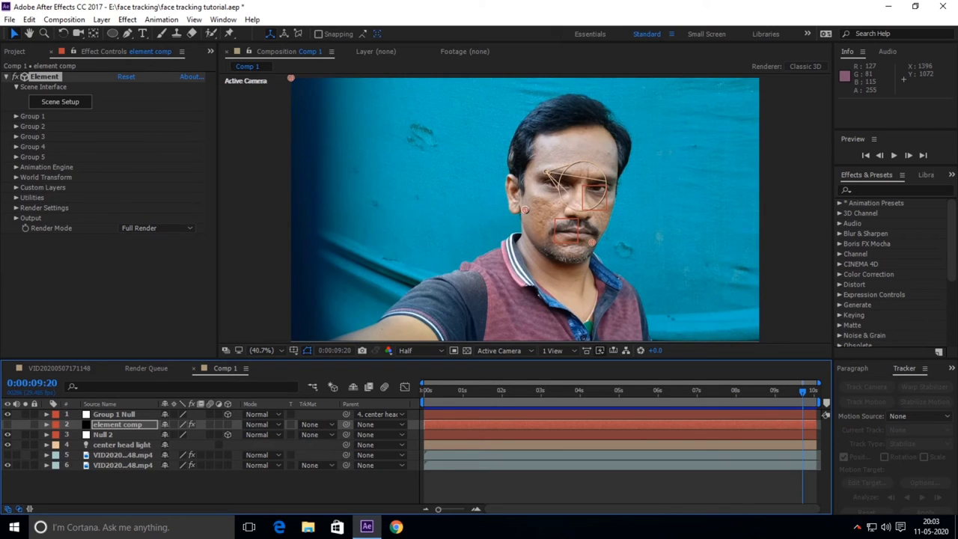
key("space")
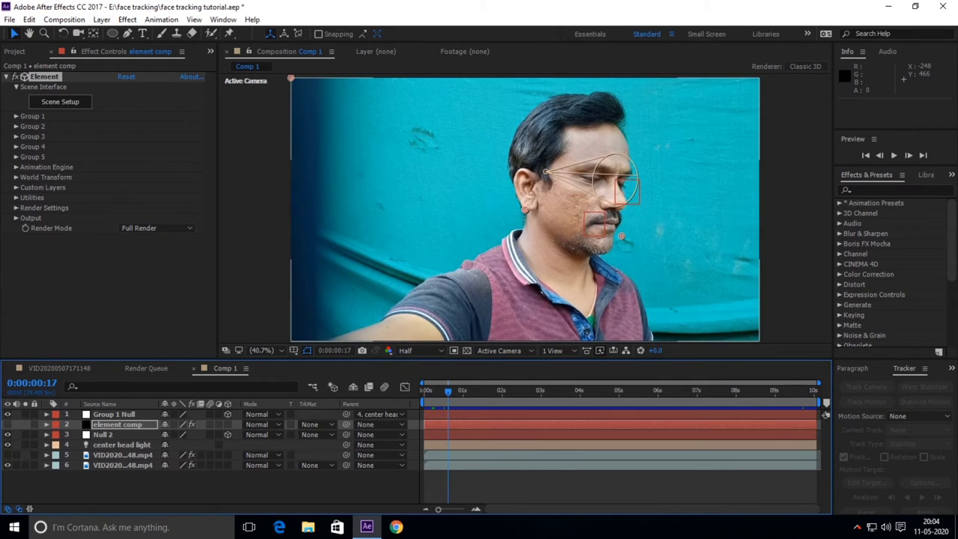
left_click(122, 465)
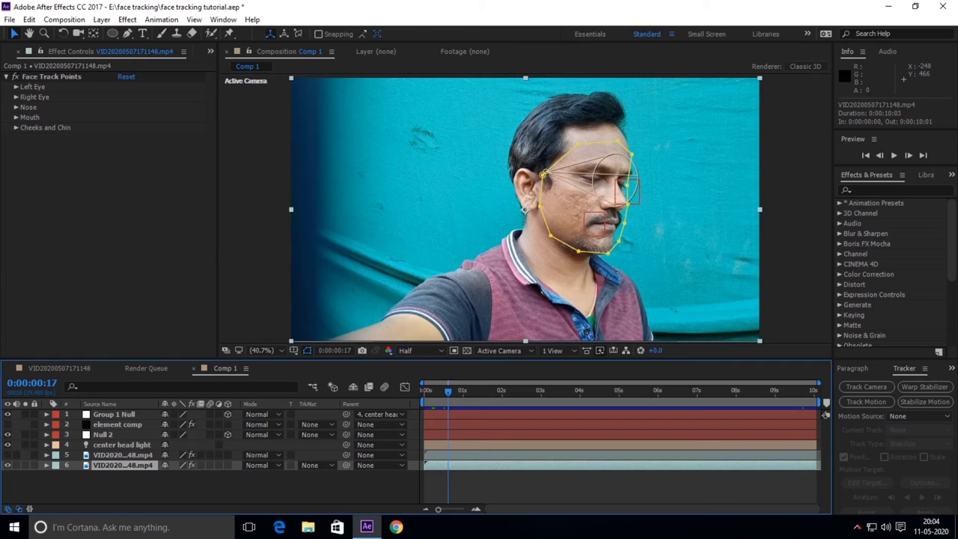
left_click(121, 455)
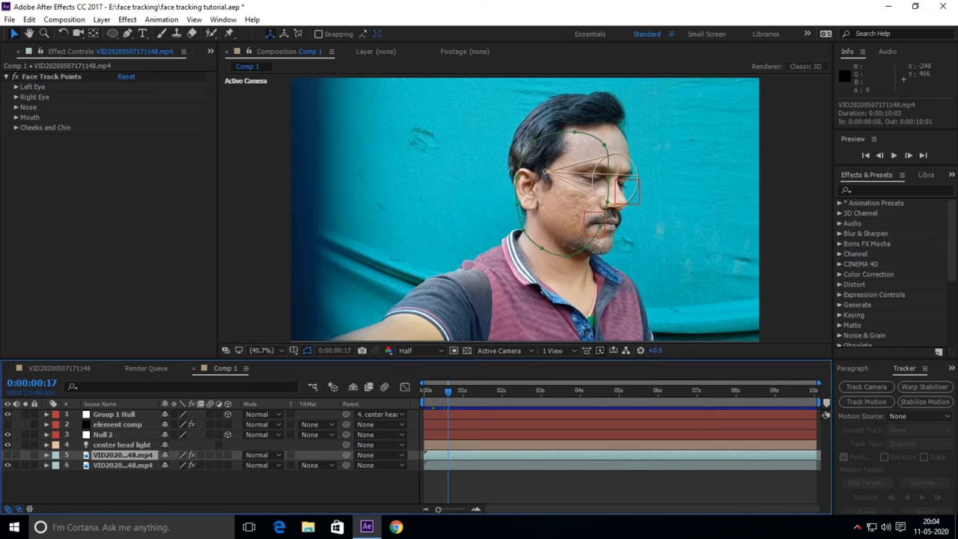
key("m")
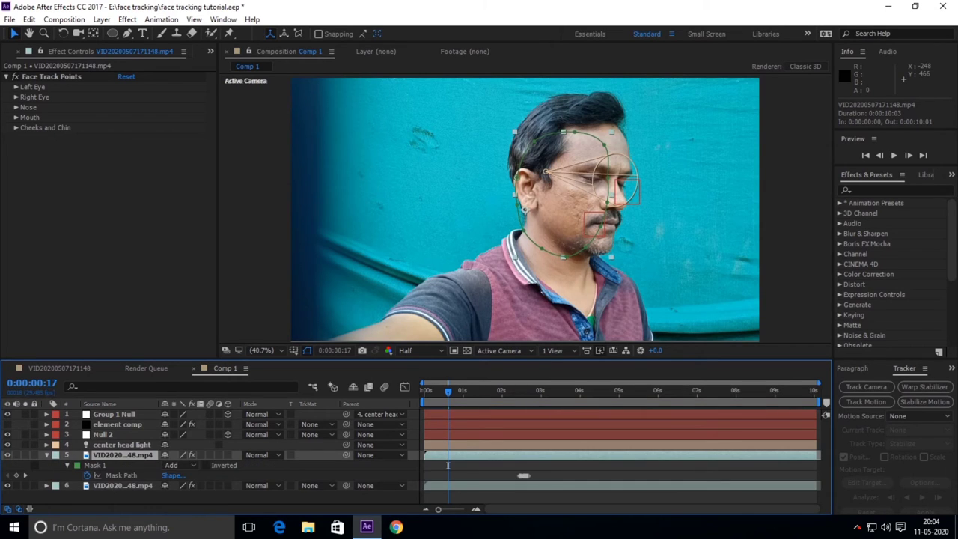
left_click(448, 465)
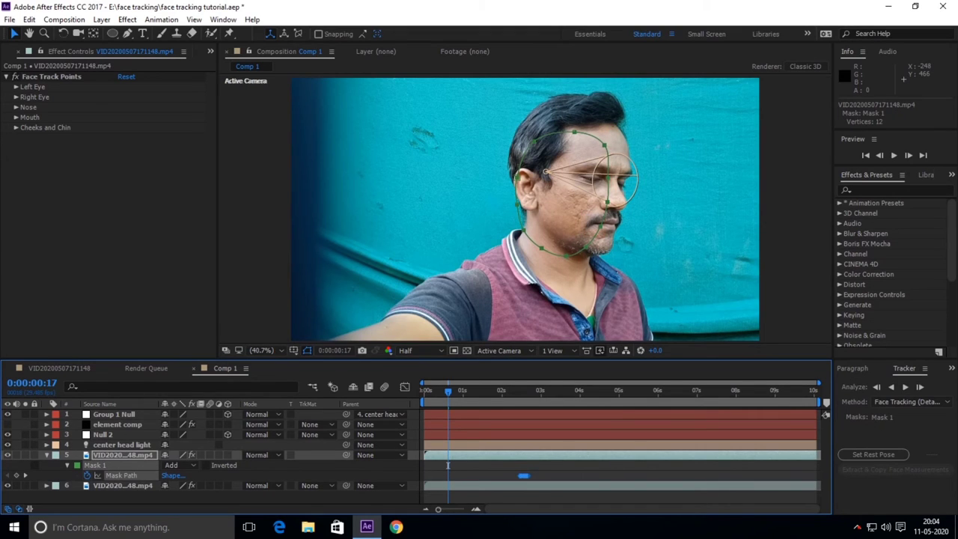
left_click(448, 467)
key("m")
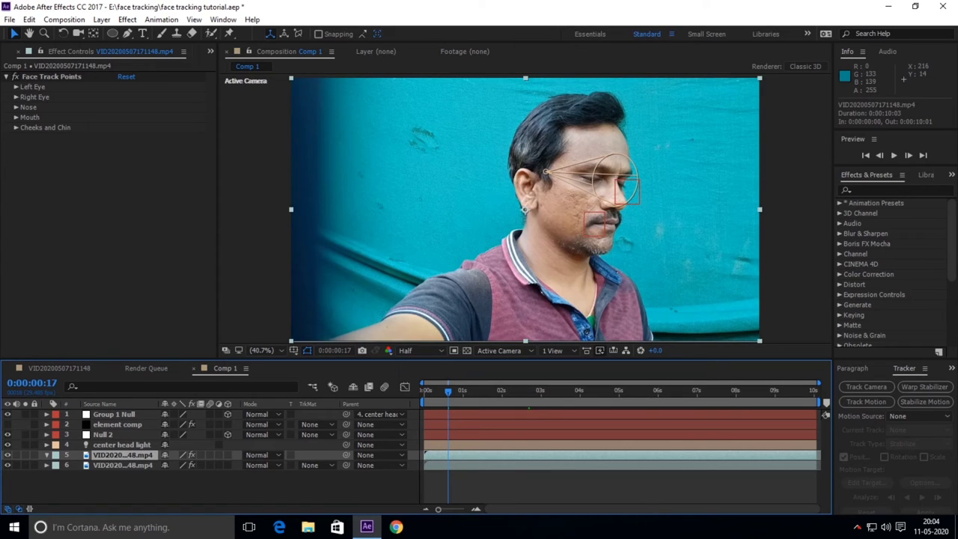
Draw a 13-vertex head mask, check it soloed, and keyframe its Mask Path at 0:00:00:17
key("g")
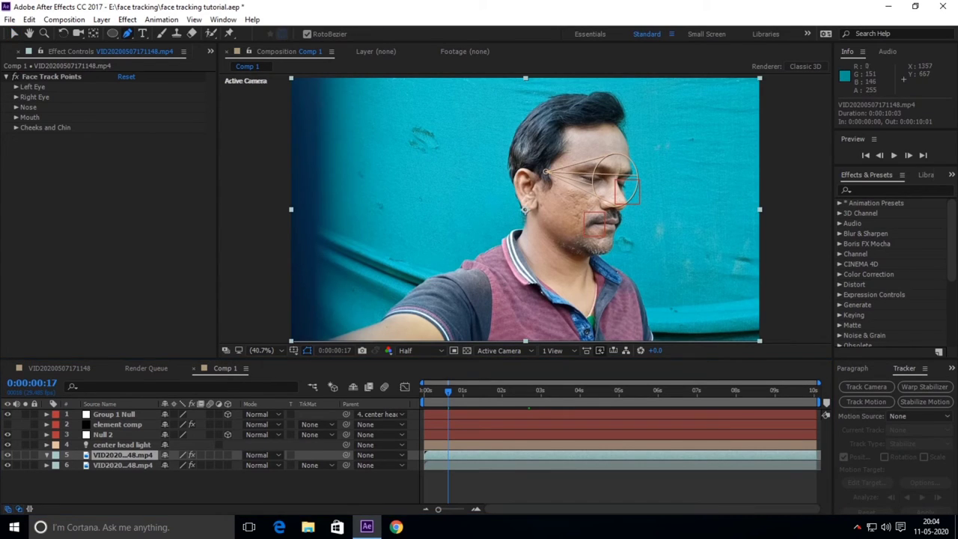
left_click(591, 256)
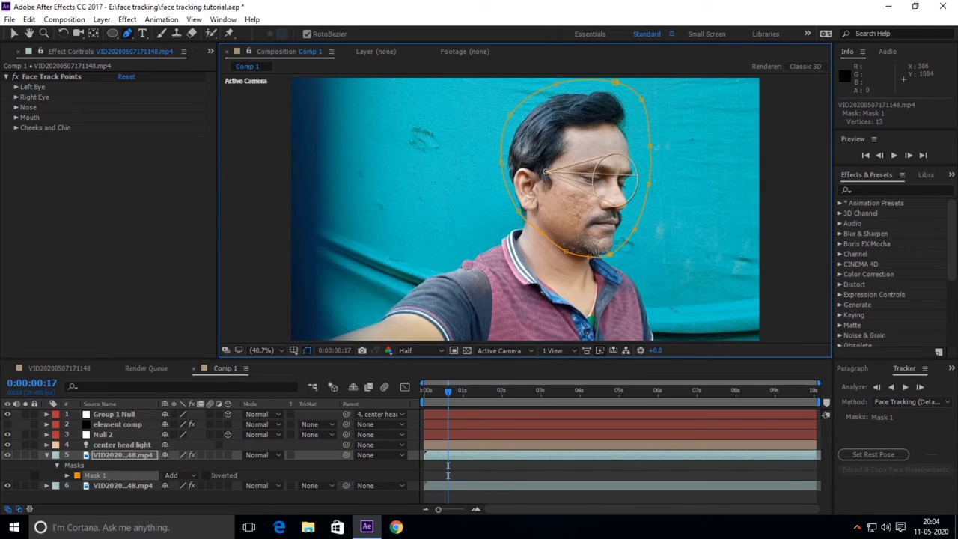
left_click(24, 454)
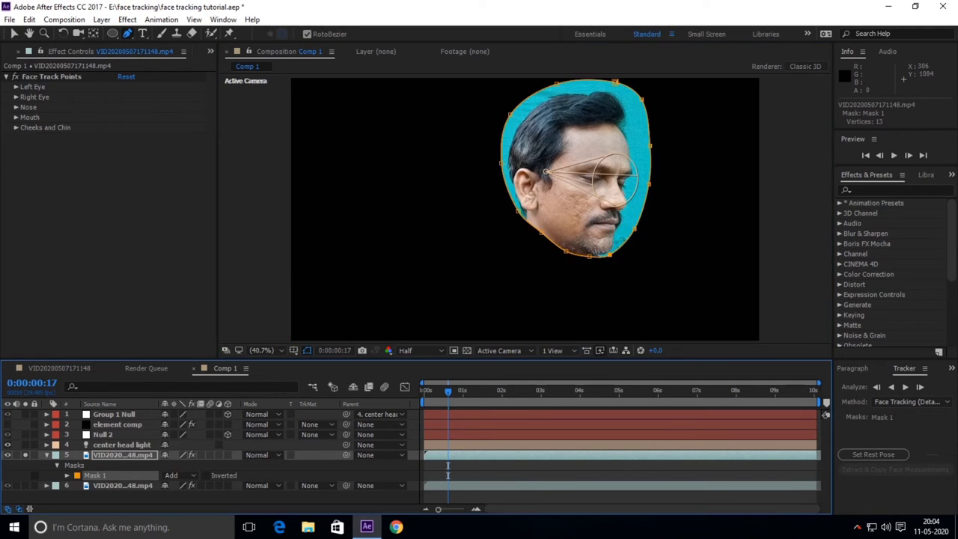
key("m")
key("m")
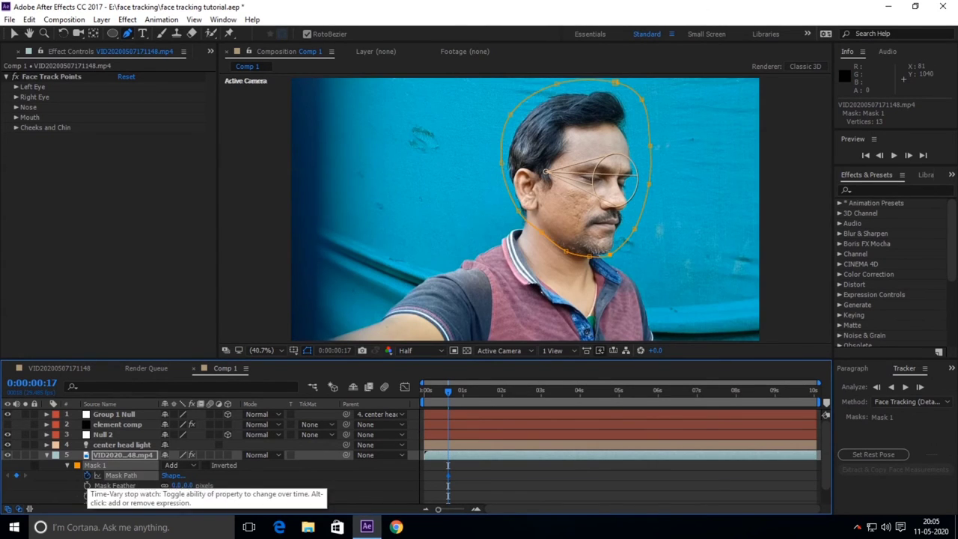
left_click(87, 475)
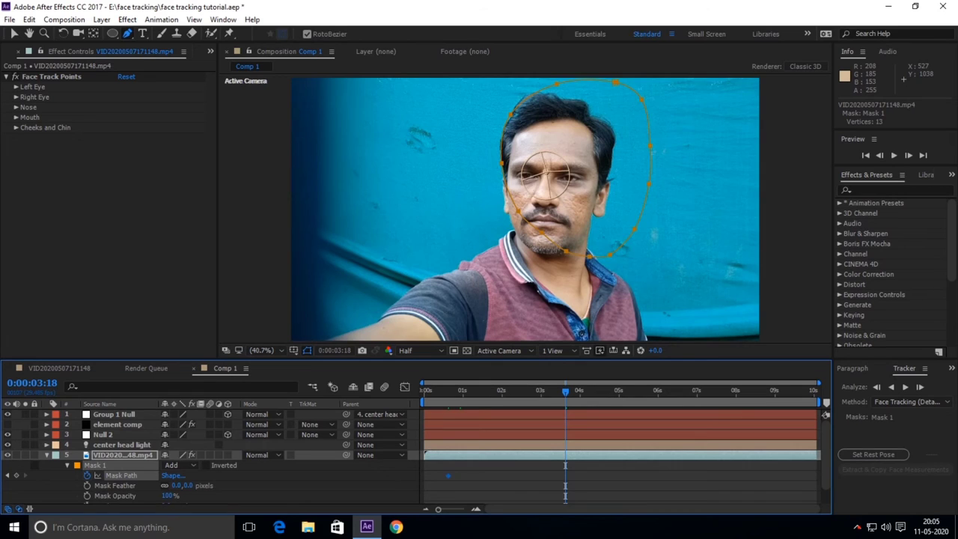
key("ctrl+d")
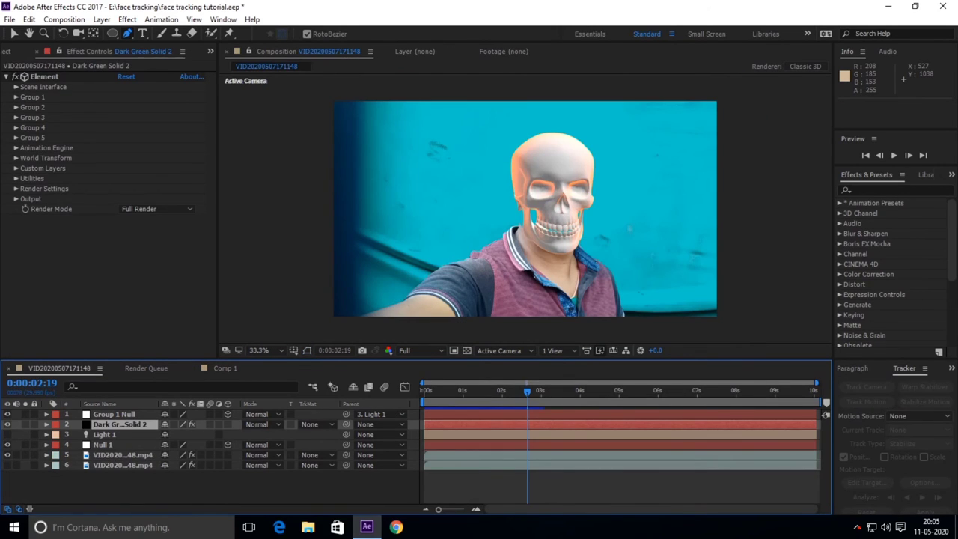
Copy the 298 tracked Mask Path keyframes from the upper footage layer's face mask
left_click(122, 454)
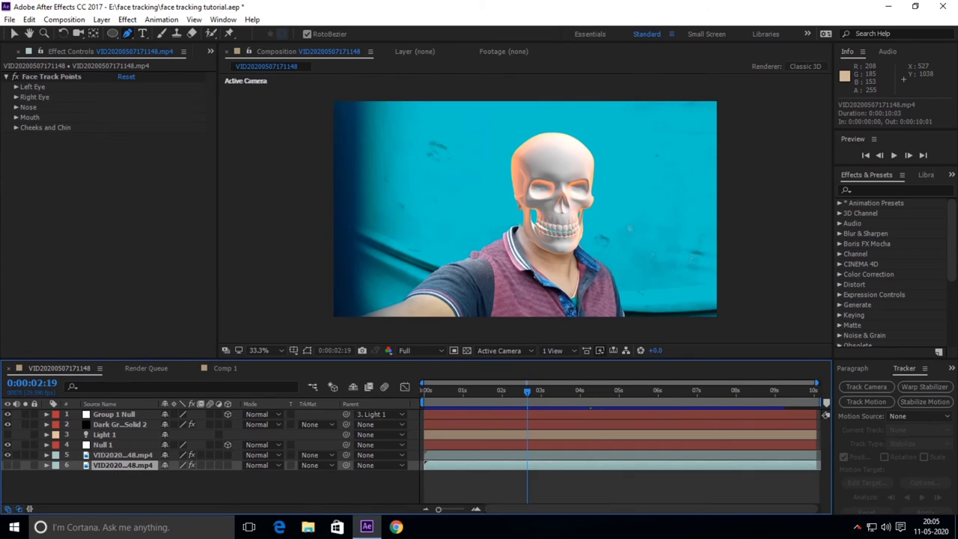
key("m")
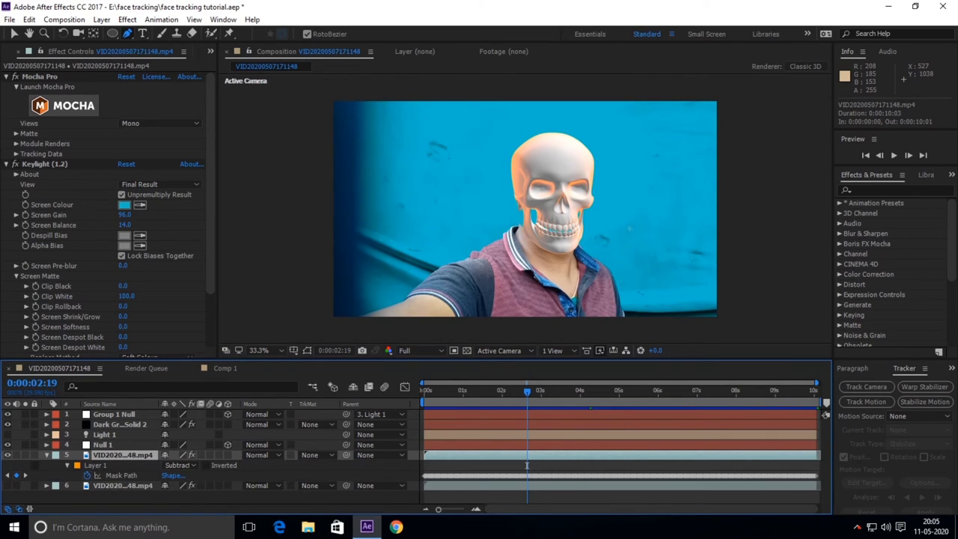
left_click(527, 465)
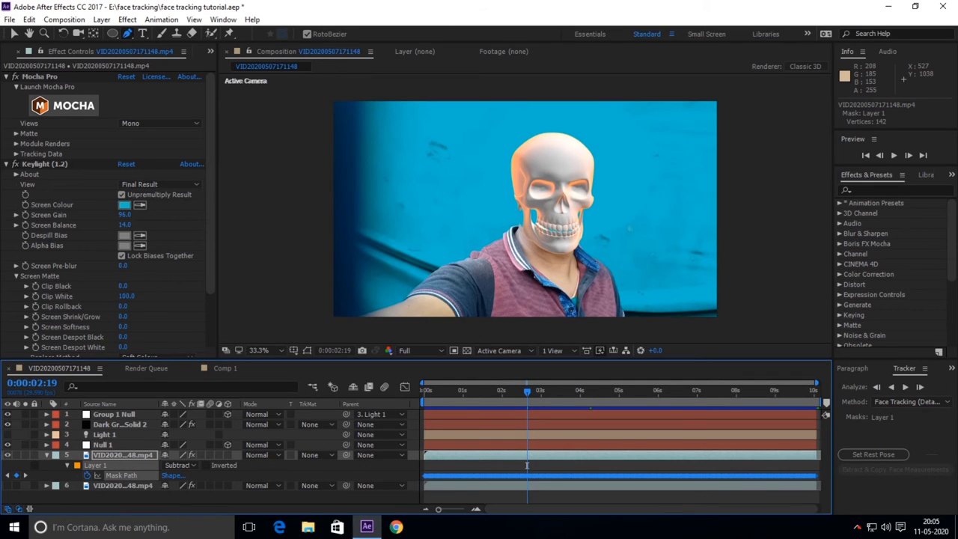
key("ctrl+c")
key("e")
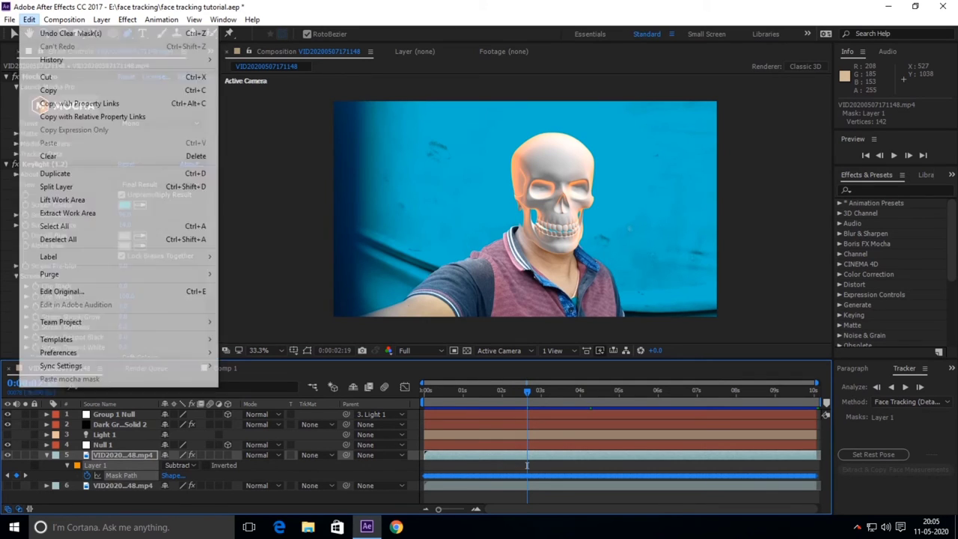
key("Down")
key("Down")
key("Down")
key("Up")
key("Return")
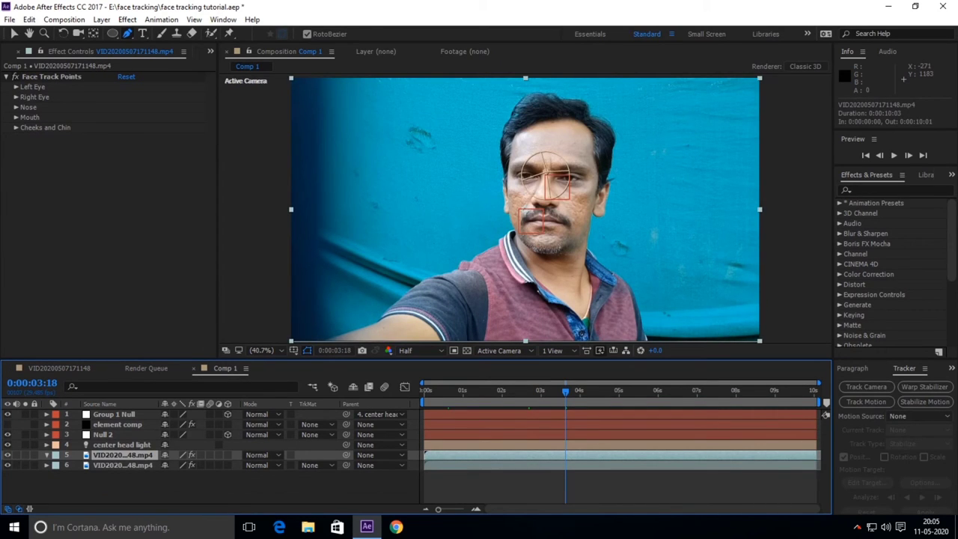
Paste the tracked mask via the Edit menu, undo the misaligned result, and return to 0:00:00:00
key("alt+e")
key("Down")
key("Down")
key("Down")
key("Up")
key("Up")
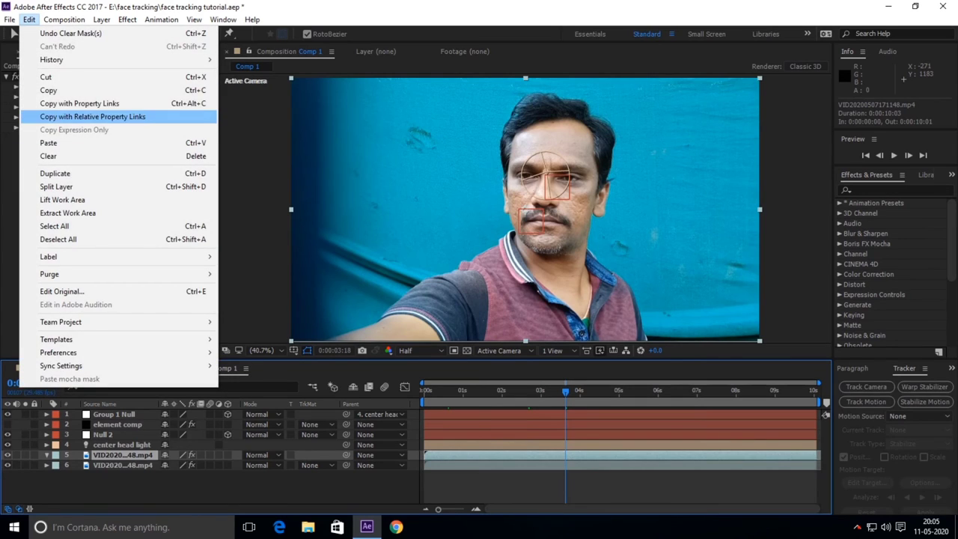
key("Up")
key("Up")
key("Up")
key("Up")
key("Down")
key("Down")
key("Down")
key("Return")
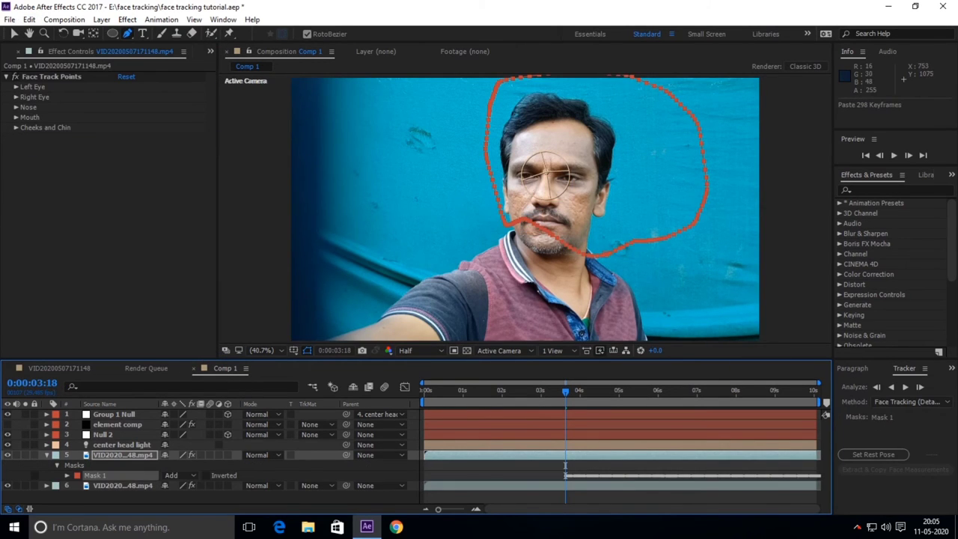
key("ctrl+z")
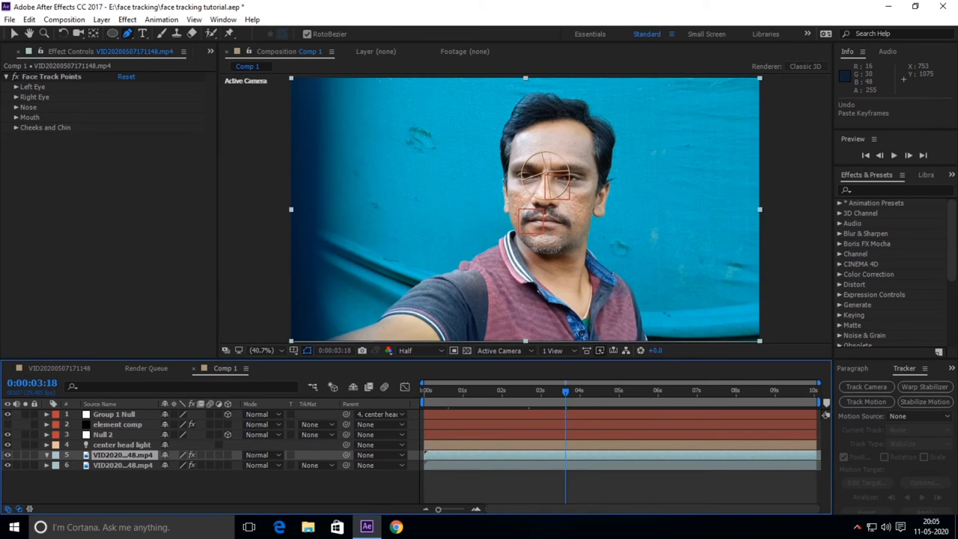
key("Home")
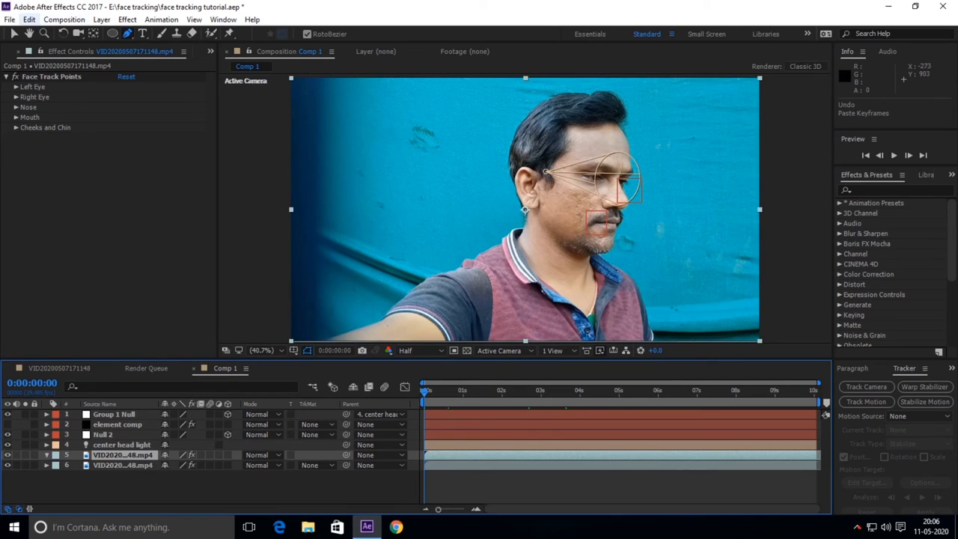
Paste the tracked mask at frame 0 as Mask 1 and open its mode options
left_click(28, 19)
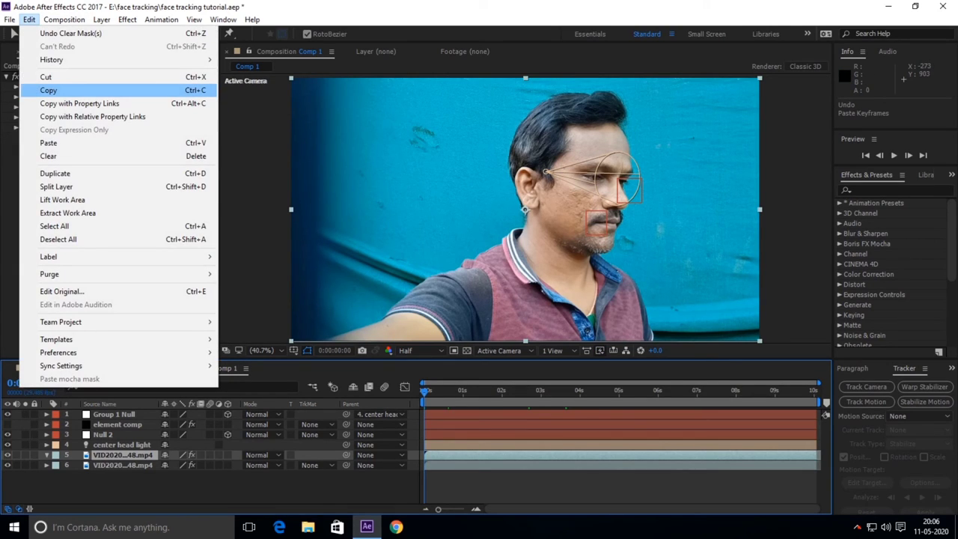
left_click(49, 142)
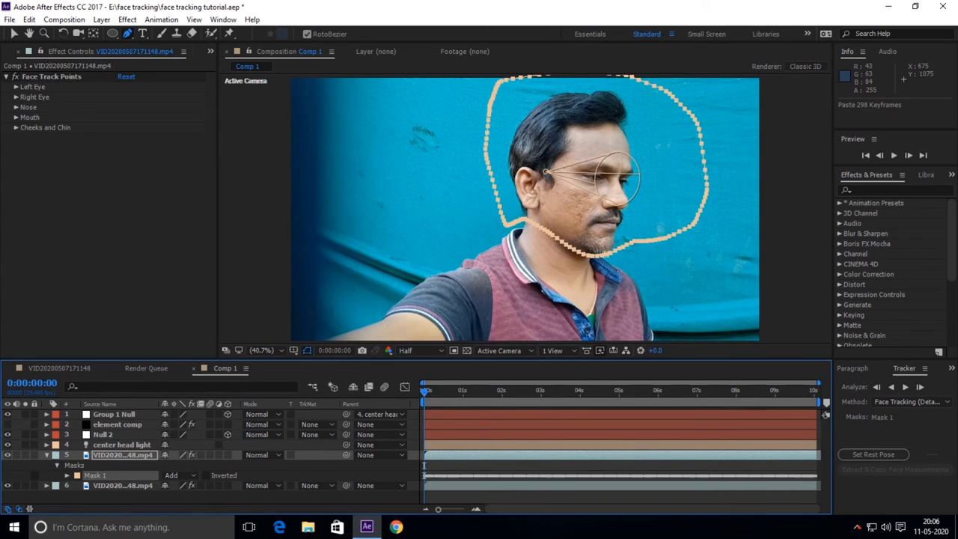
left_click(25, 454)
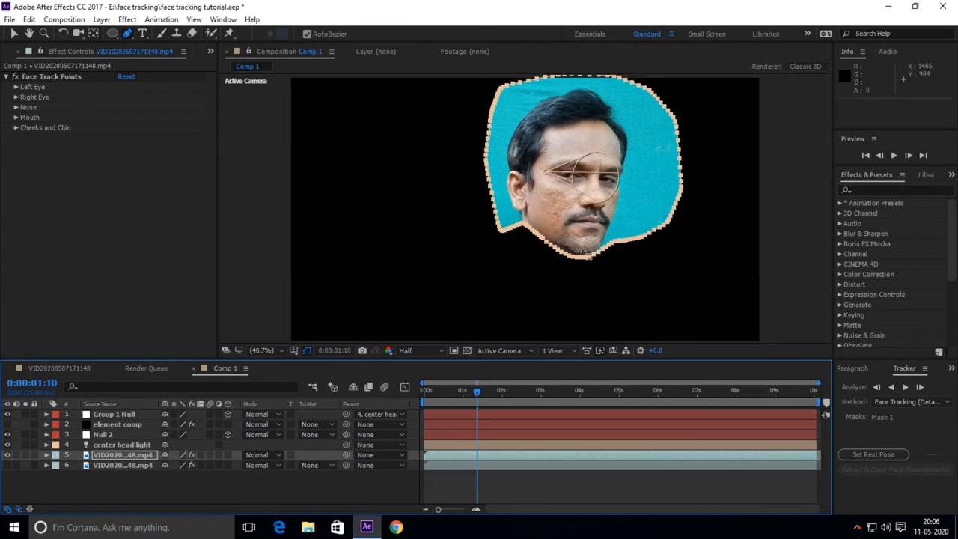
left_click(122, 454)
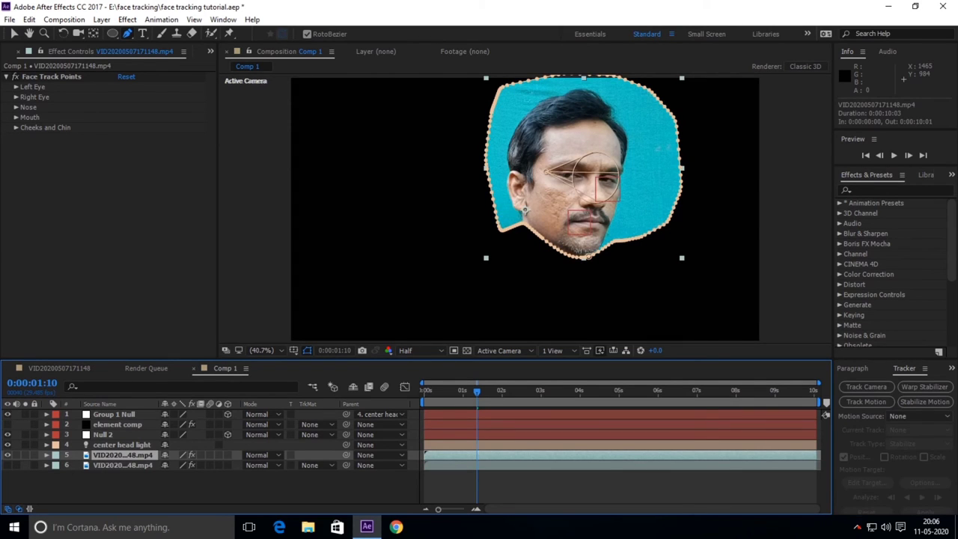
key("m")
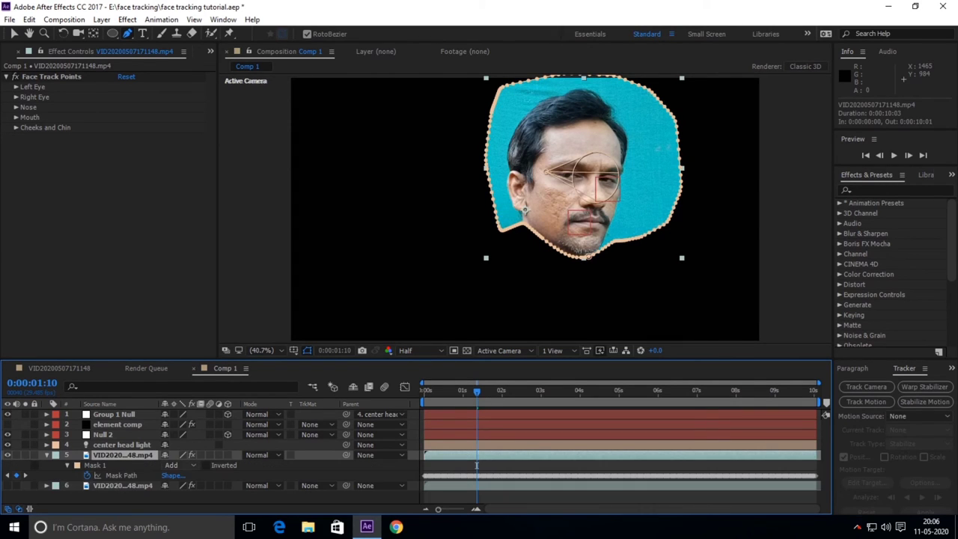
left_click(179, 465)
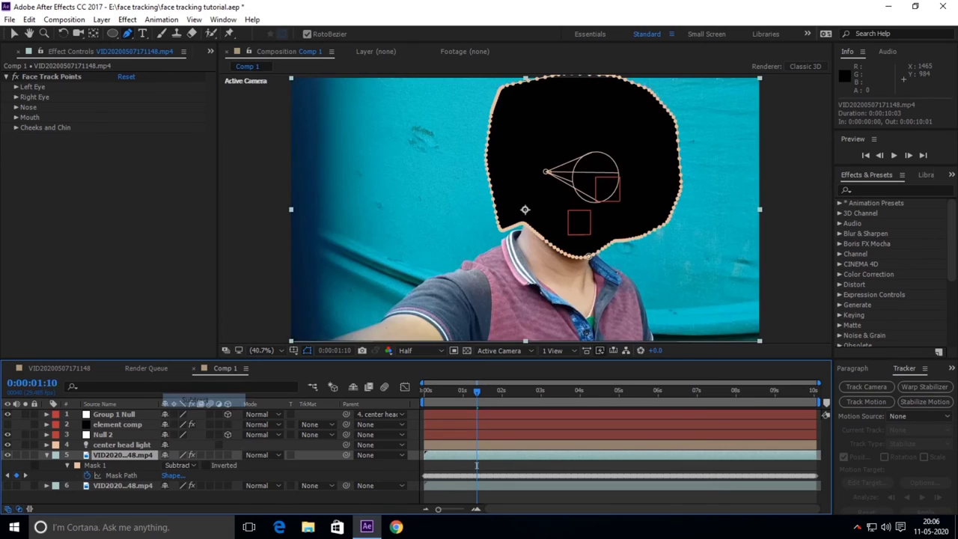
Set Mask 1 to Subtract, play back to verify the head cutout, and switch to the Selection tool
left_click(193, 399)
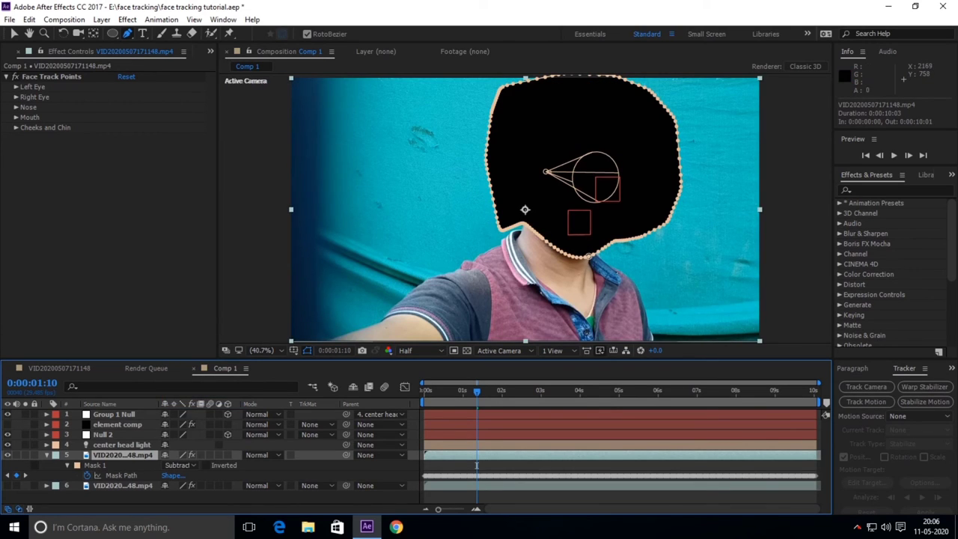
key("space")
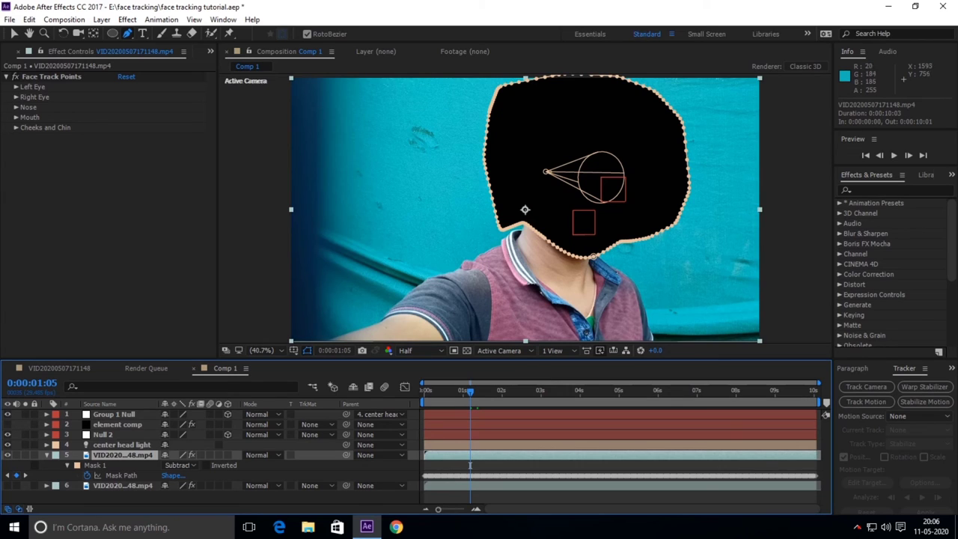
left_click(14, 33)
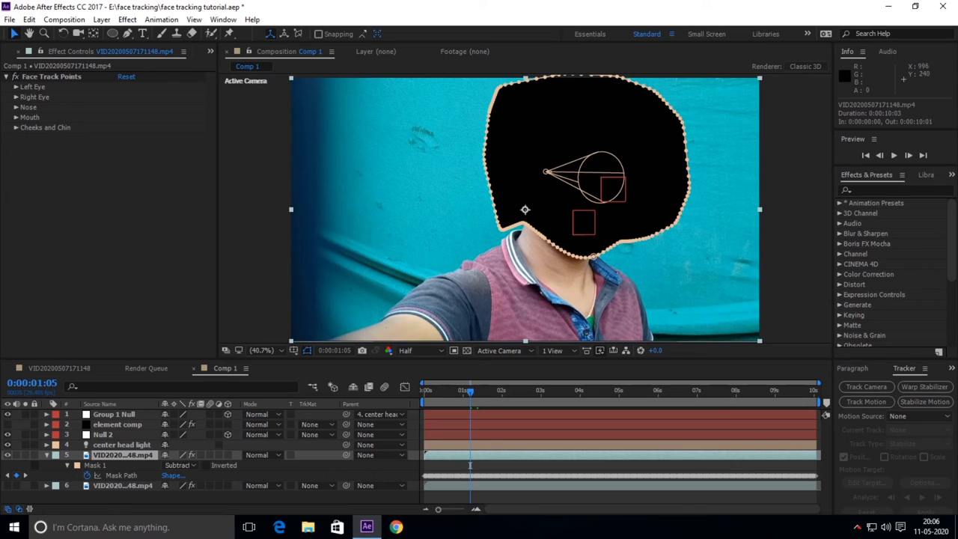
Set Comp 1's background colour to the cyan sampled from the wall behind the man
left_click(64, 19)
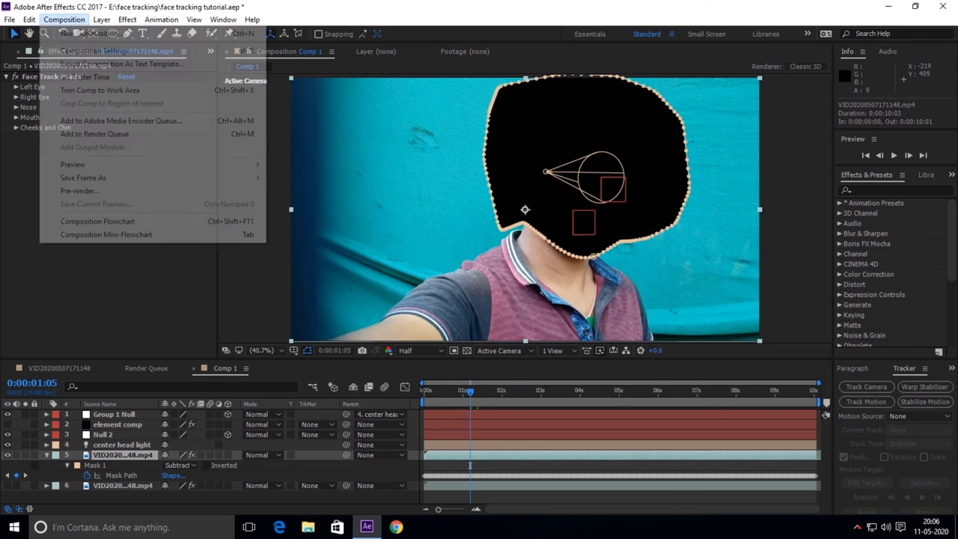
left_click(97, 50)
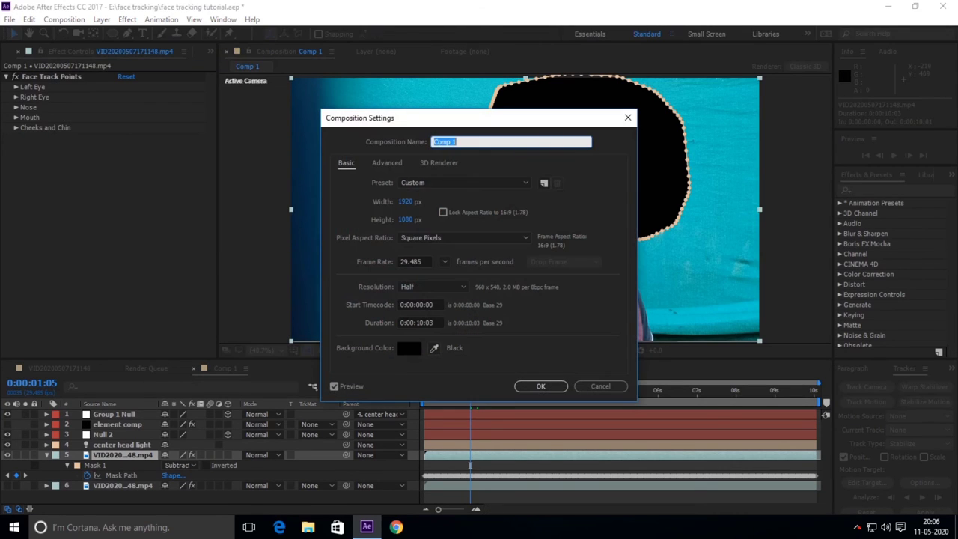
left_click(434, 348)
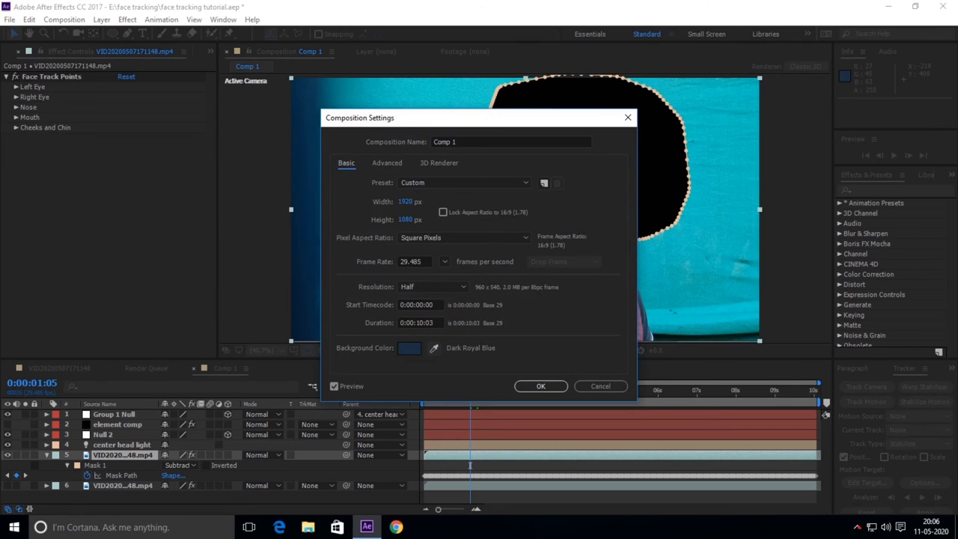
left_click(710, 284)
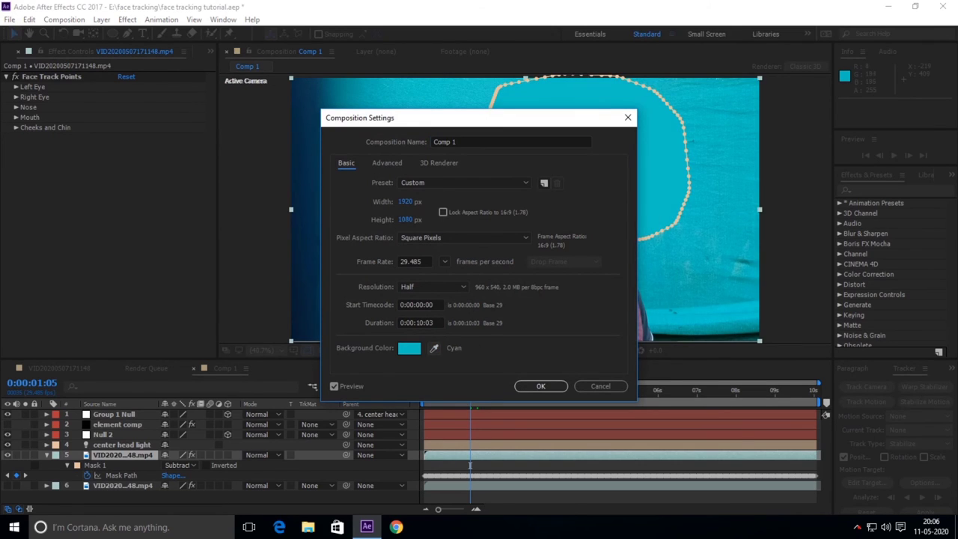
left_click(524, 359)
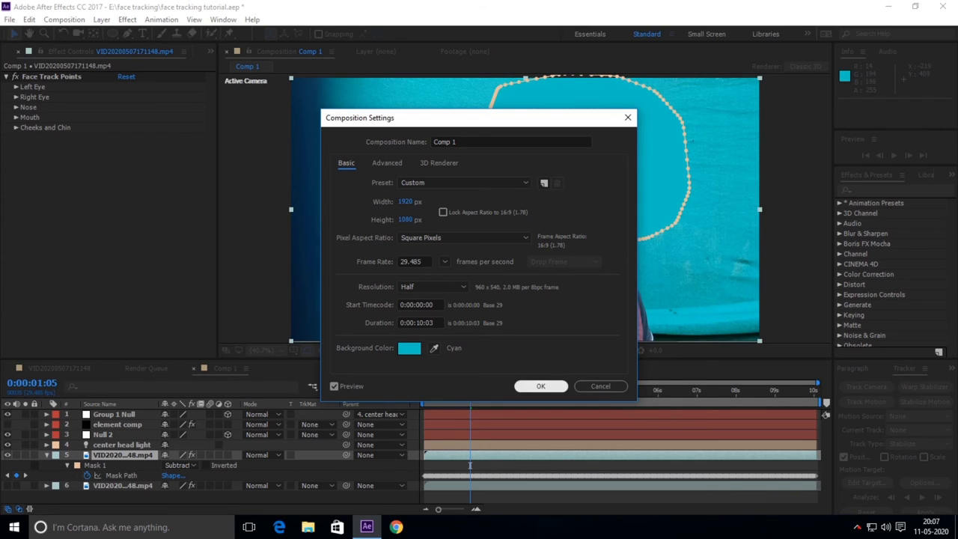
left_click(540, 386)
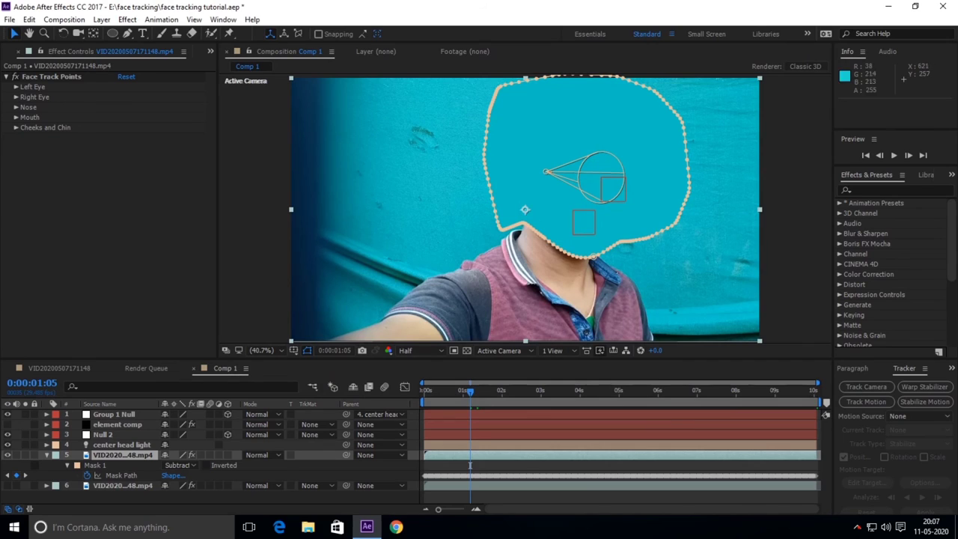
Collapse layer 5's mask properties and select the Element skull layer to show its effect controls
left_click(46, 454)
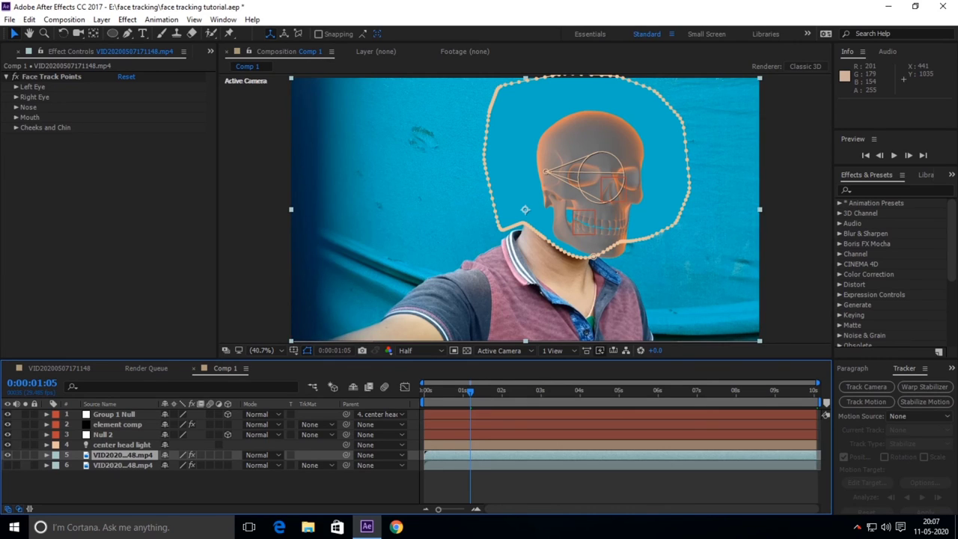
left_click(116, 424)
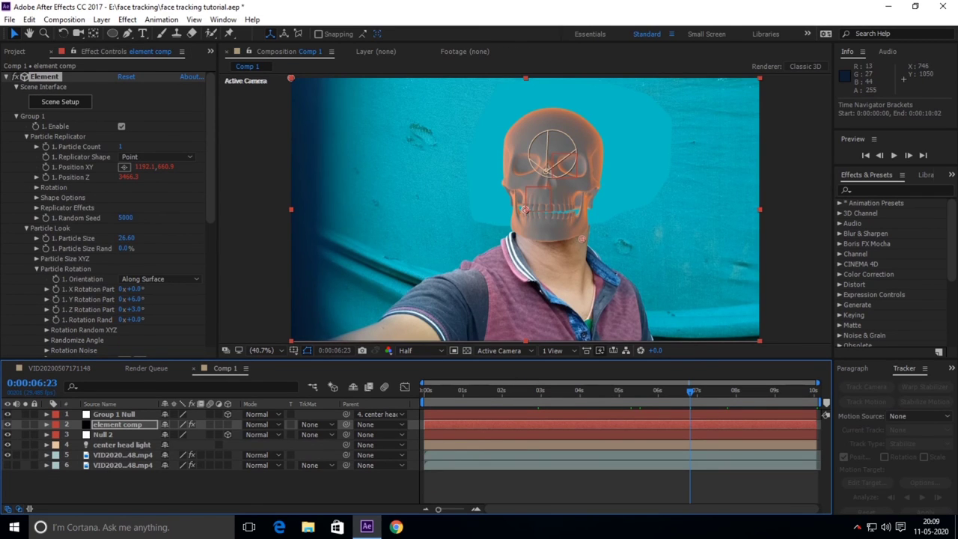
left_click(121, 444)
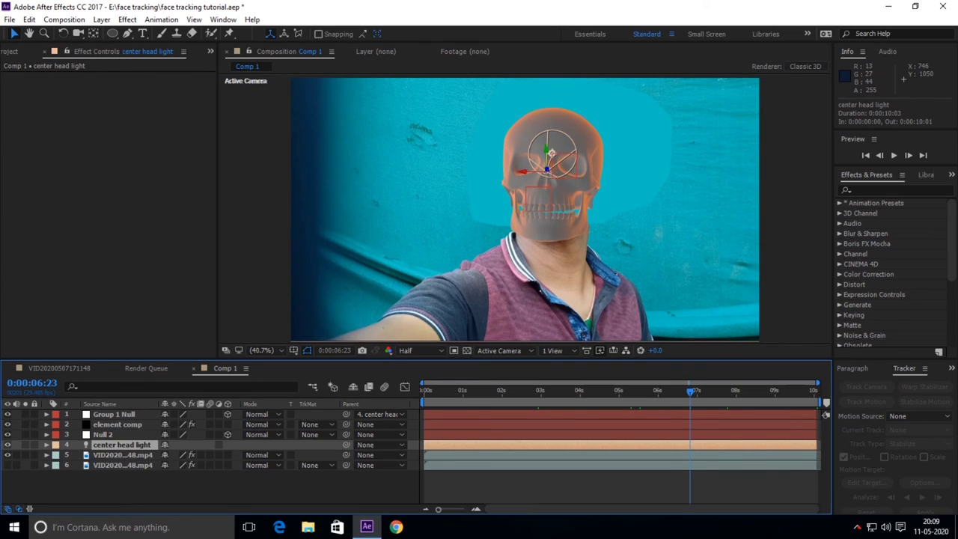